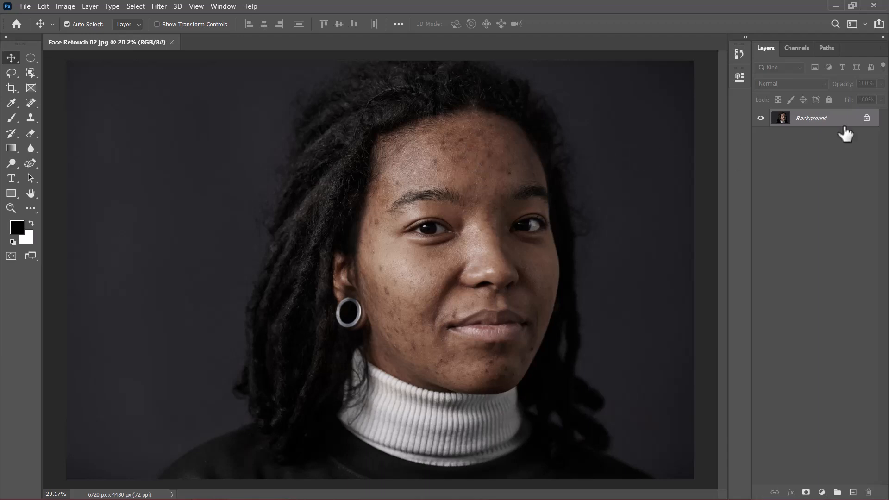
Duplicate the Background layer, hide the original, and rename the duplicate as Subject
{"action": "key", "text": "ctrl+j"}
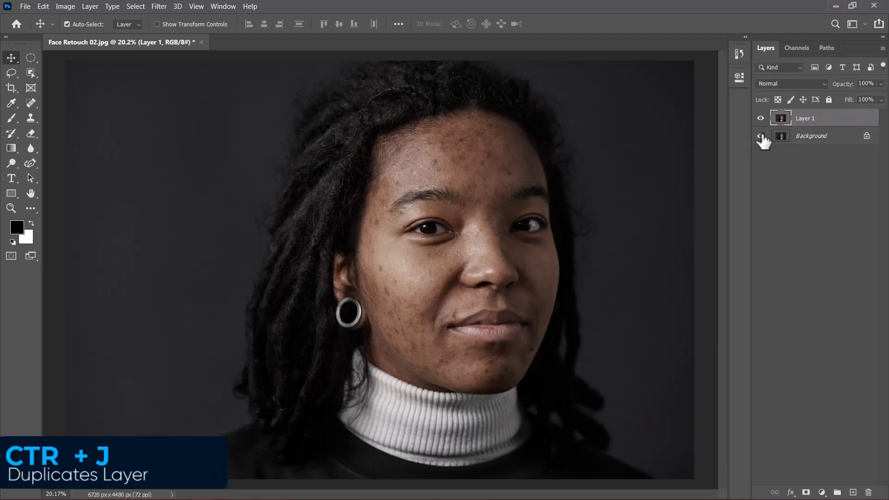
{"action": "left_click", "coordinate": [760, 135]}
{"action": "double_click", "coordinate": [808, 119]}
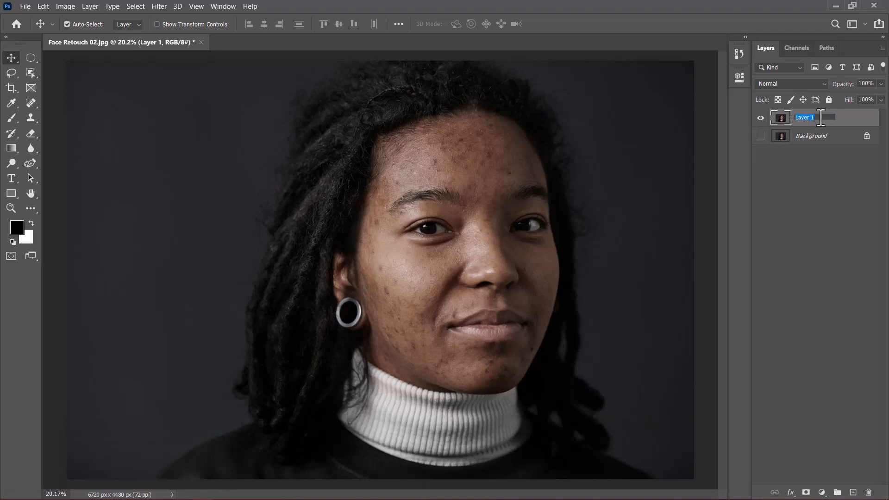
{"action": "type", "text": "Subject"}
{"action": "key", "text": "Return"}
Heal the dark spot on the cheek near the earring with the Spot Healing Brush at size 93
{"action": "left_click", "coordinate": [30, 102]}
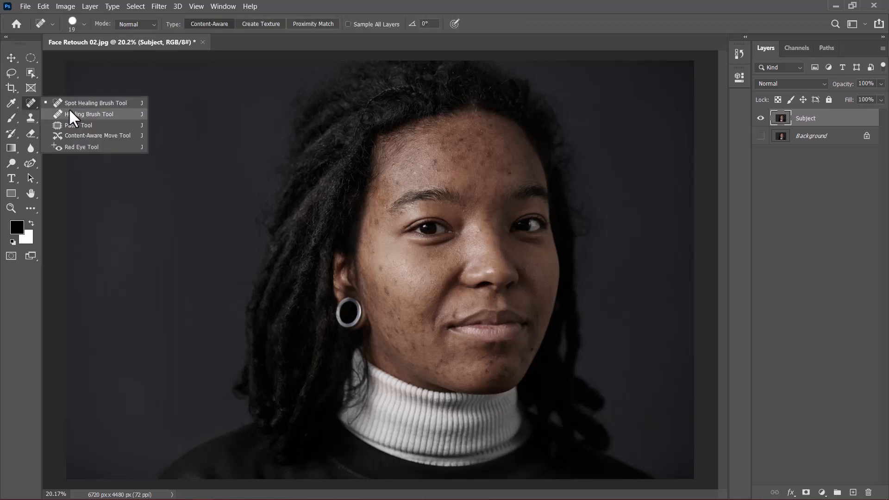
{"action": "left_click", "coordinate": [71, 103]}
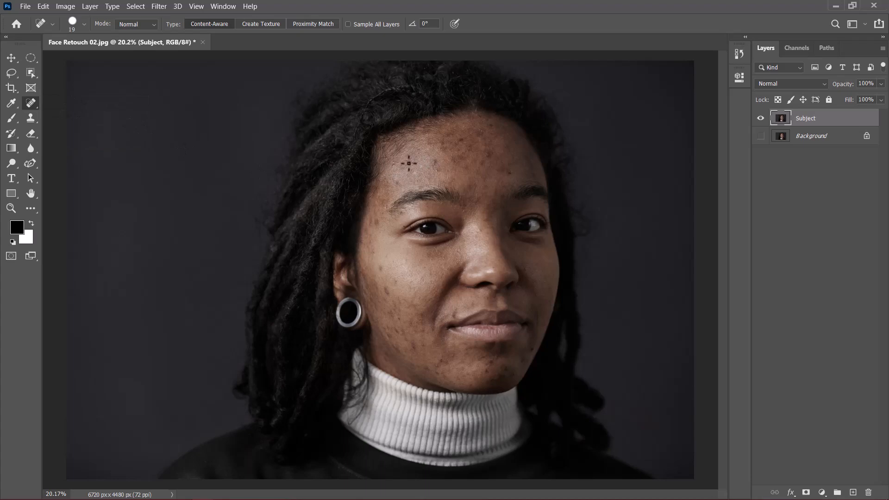
{"action": "scroll", "coordinate": [453, 344], "scroll_direction": "up", "scroll_amount": 5}
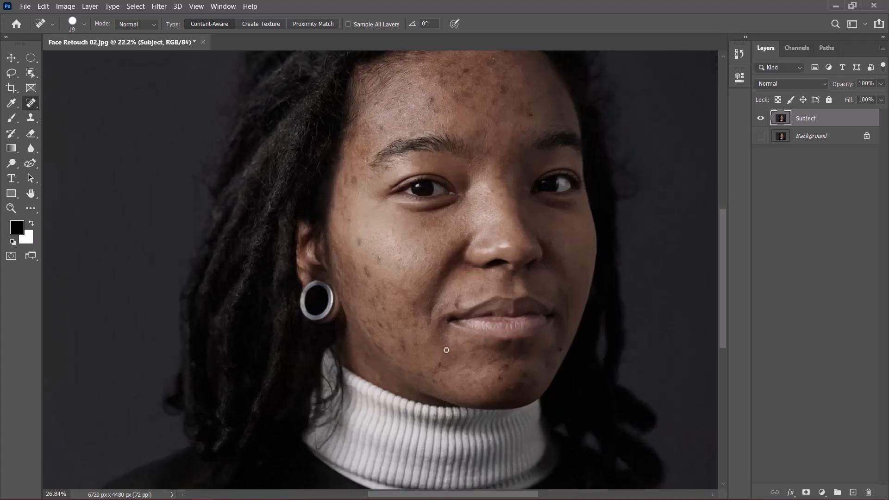
{"action": "scroll", "coordinate": [437, 332], "scroll_direction": "up", "scroll_amount": 1}
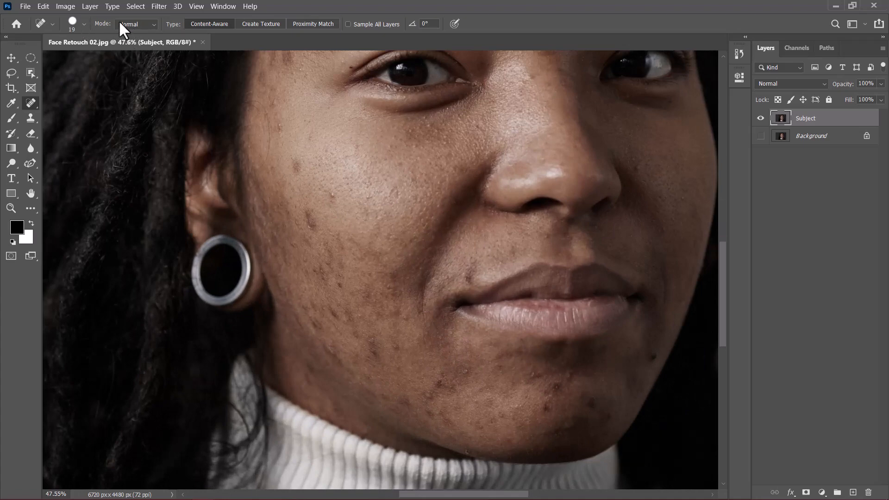
{"action": "left_click", "coordinate": [140, 22]}
{"action": "left_click", "coordinate": [139, 23]}
{"action": "left_click_drag", "start_coordinate": [328, 254], "coordinate": [338, 252]}
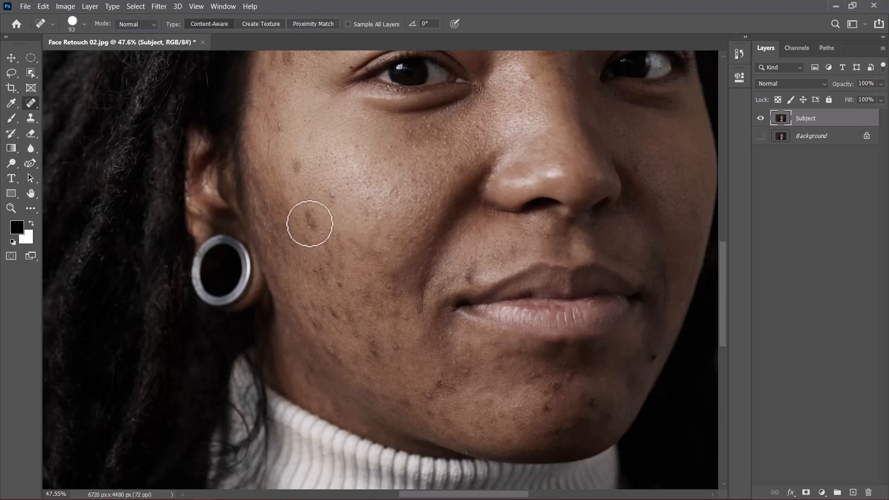
{"action": "left_click", "coordinate": [309, 224]}
Reduce the healing brush to size 49 and remove the blemishes on the cheek, the temple and around the eyebrow
{"action": "left_click_drag", "start_coordinate": [337, 196], "coordinate": [333, 196]}
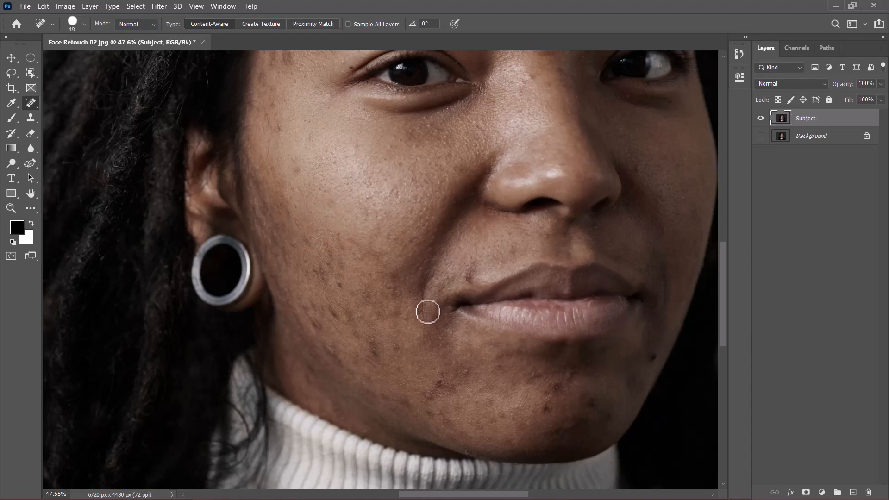
{"action": "scroll", "coordinate": [379, 276], "scroll_direction": "down", "scroll_amount": 2}
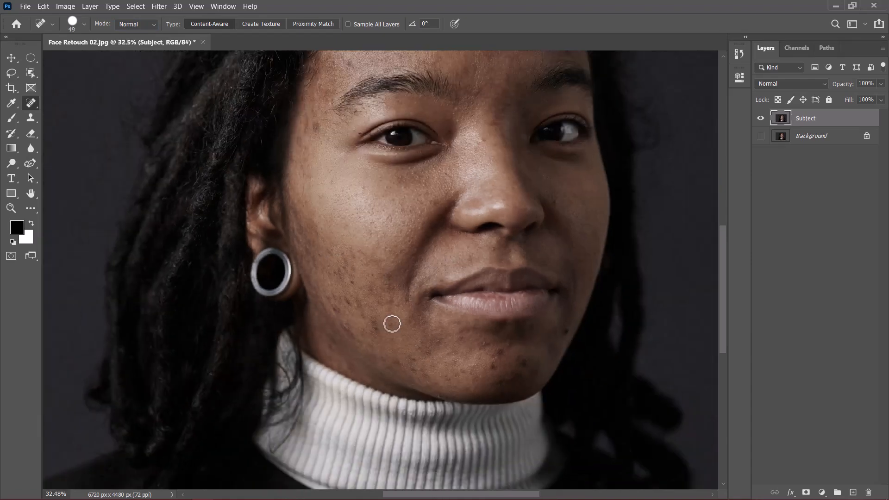
{"action": "left_click", "coordinate": [316, 129]}
{"action": "left_click_drag", "start_coordinate": [306, 129], "coordinate": [306, 116]}
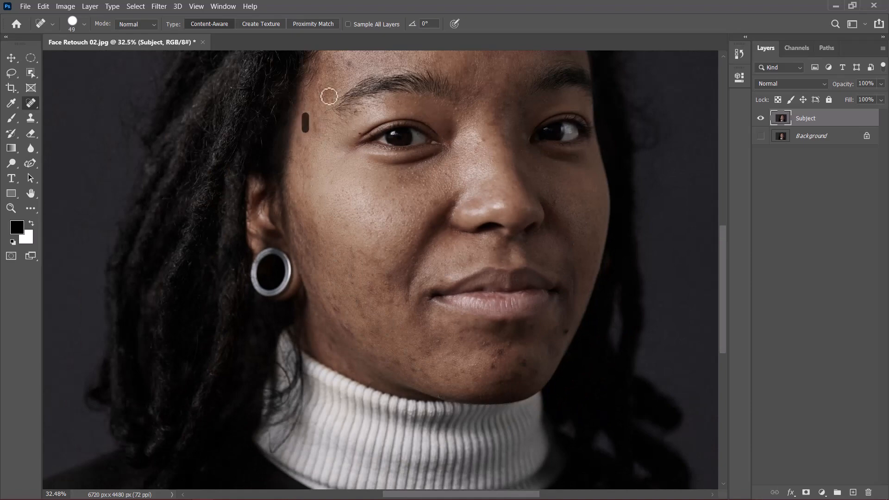
{"action": "left_click", "coordinate": [348, 67]}
{"action": "left_click", "coordinate": [317, 130]}
{"action": "left_click", "coordinate": [359, 305]}
{"action": "left_click", "coordinate": [365, 318]}
{"action": "left_click", "coordinate": [331, 300]}
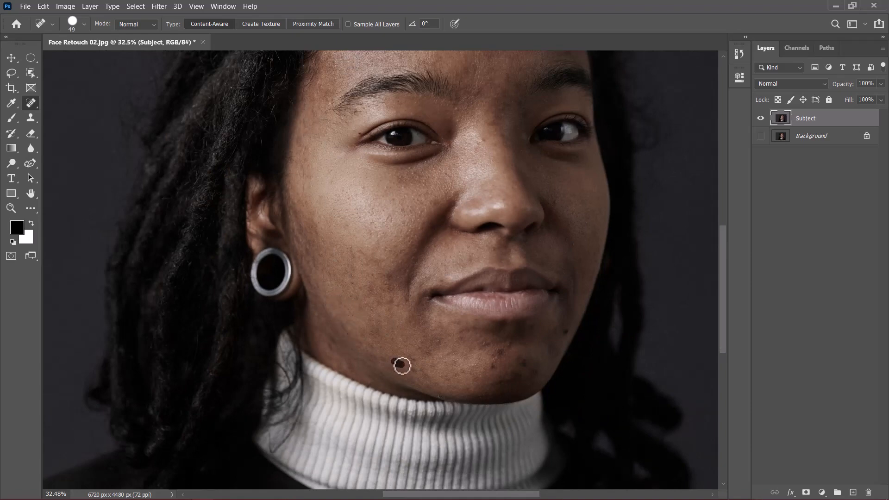
Heal the dark spots along the jawline and on the chin
{"action": "left_click", "coordinate": [421, 374]}
{"action": "left_click_drag", "start_coordinate": [496, 384], "coordinate": [518, 377]}
{"action": "left_click", "coordinate": [522, 362]}
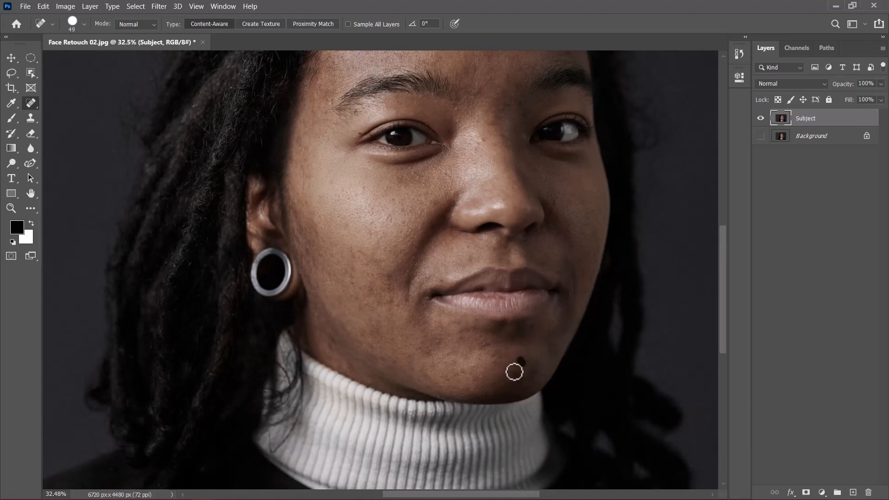
Heal the dark spots across the middle and upper forehead
{"action": "left_click_drag", "start_coordinate": [395, 103], "coordinate": [401, 238]}
{"action": "left_click", "coordinate": [419, 180]}
{"action": "left_click", "coordinate": [459, 162]}
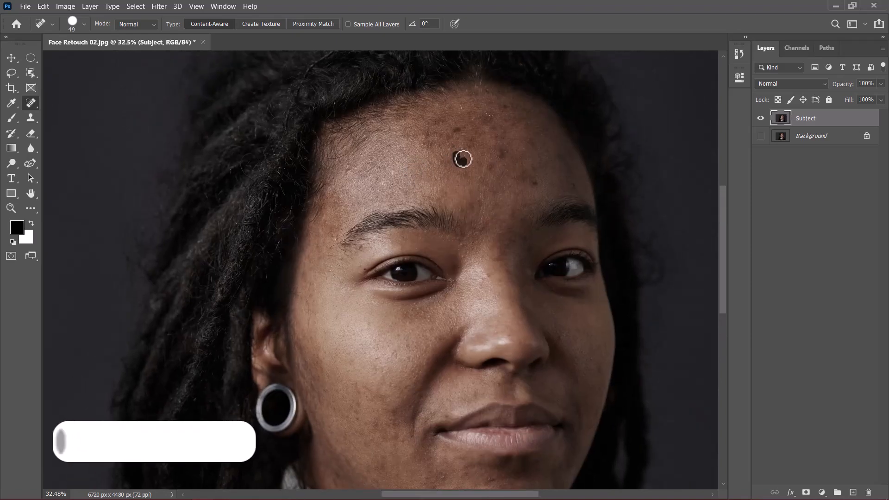
{"action": "left_click", "coordinate": [424, 135]}
{"action": "left_click", "coordinate": [439, 119]}
{"action": "left_click", "coordinate": [501, 154]}
{"action": "left_click", "coordinate": [452, 136]}
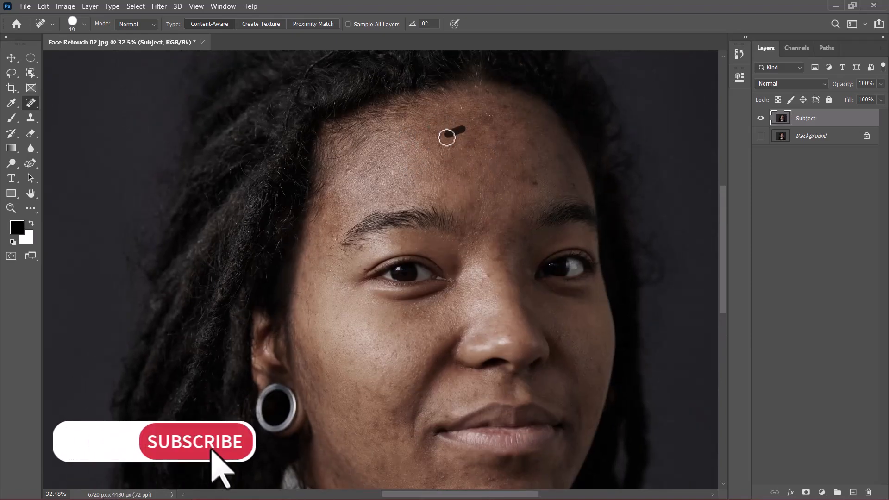
{"action": "left_click", "coordinate": [486, 118]}
Heal the remaining marks on both sides of the forehead and beside the outer end of the eyebrow
{"action": "mouse_move", "coordinate": [486, 218]}
{"action": "left_mouse_down"}
{"action": "mouse_move", "coordinate": [300, 181]}
{"action": "mouse_move", "coordinate": [301, 169]}
{"action": "left_mouse_up"}
{"action": "mouse_move", "coordinate": [337, 137]}
{"action": "left_mouse_down"}
{"action": "mouse_move", "coordinate": [350, 137]}
{"action": "mouse_move", "coordinate": [375, 184]}
{"action": "left_mouse_up"}
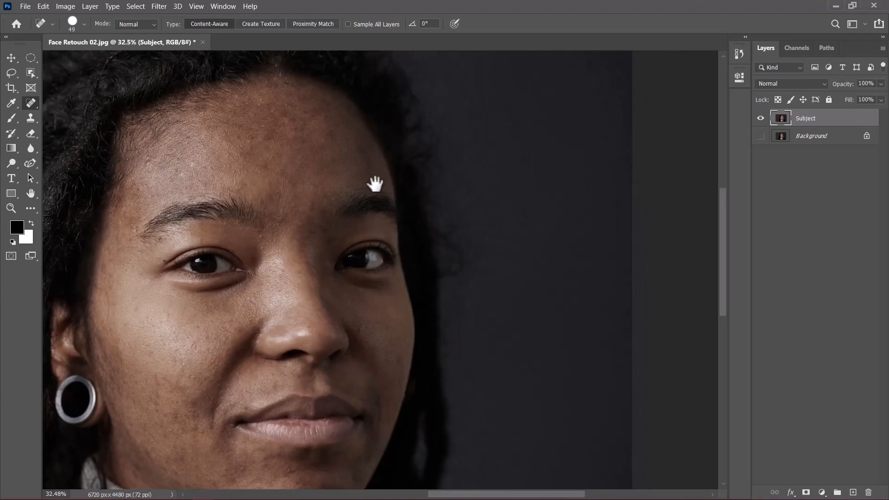
{"action": "left_click", "coordinate": [335, 133]}
{"action": "mouse_move", "coordinate": [294, 197]}
{"action": "left_mouse_down"}
{"action": "mouse_move", "coordinate": [341, 179]}
{"action": "mouse_move", "coordinate": [451, 191]}
{"action": "left_mouse_up"}
{"action": "left_click_drag", "start_coordinate": [307, 151], "coordinate": [305, 161]}
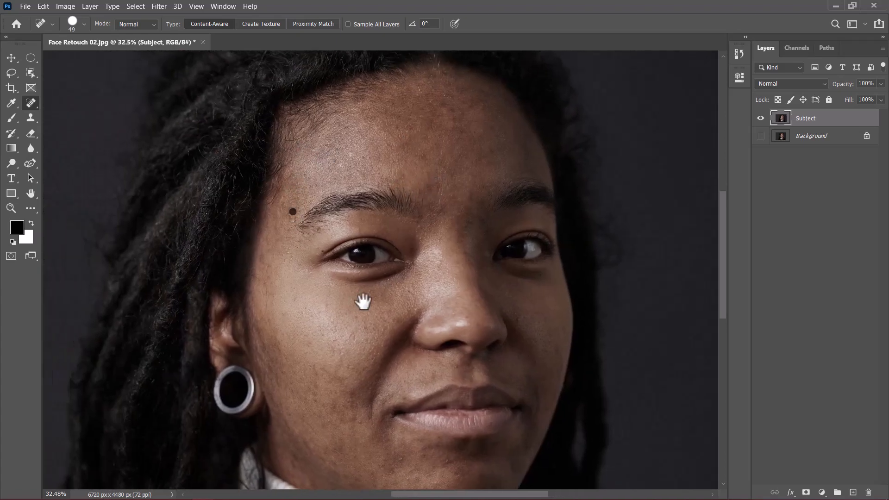
Clean up the remaining blemishes on the lower cheek, jaw and chin with the healing brush
{"action": "left_click_drag", "start_coordinate": [363, 301], "coordinate": [288, 151]}
{"action": "left_click_drag", "start_coordinate": [464, 261], "coordinate": [459, 272]}
{"action": "left_click_drag", "start_coordinate": [274, 250], "coordinate": [277, 262]}
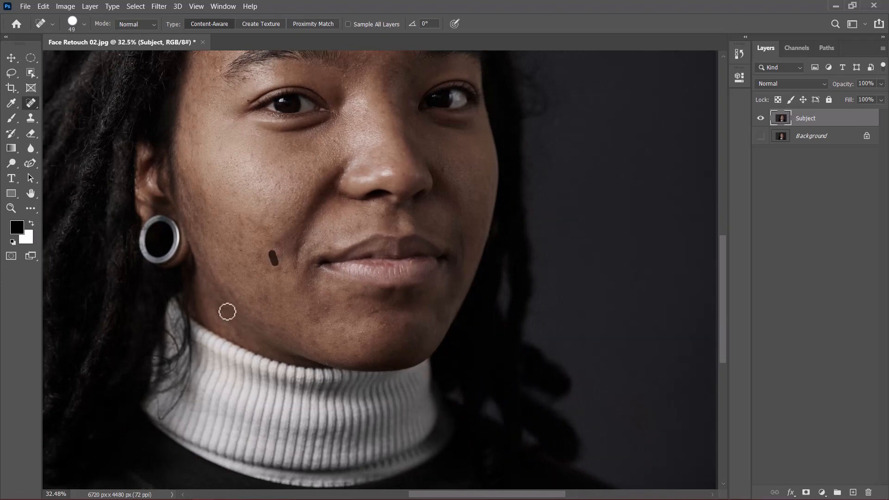
{"action": "left_click_drag", "start_coordinate": [329, 363], "coordinate": [342, 364]}
{"action": "left_click", "coordinate": [388, 323]}
Compare the retouched Subject layer with the original Background by toggling layer visibility, leaving only Subject shown
{"action": "left_click_drag", "start_coordinate": [370, 278], "coordinate": [423, 461]}
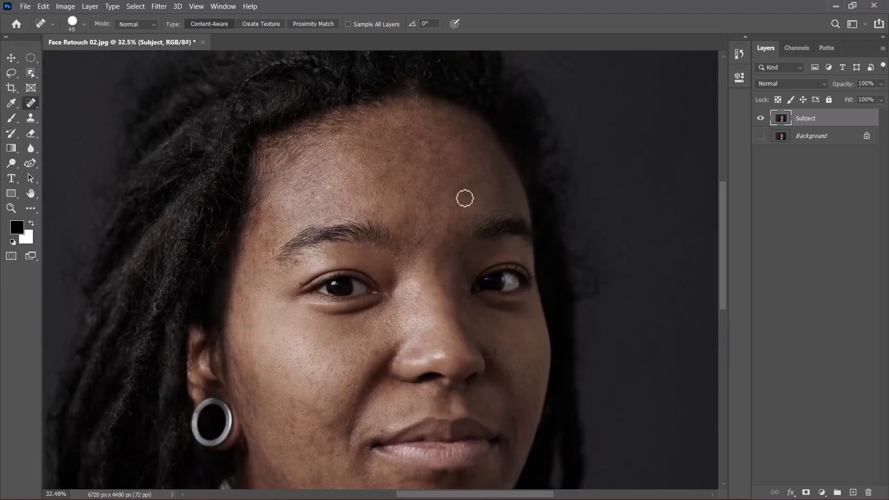
{"action": "scroll", "coordinate": [451, 300], "scroll_direction": "down", "scroll_amount": 3}
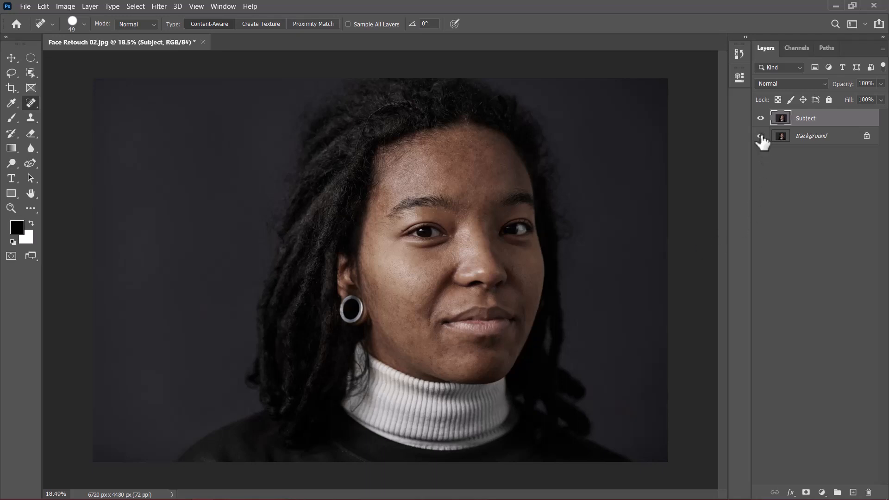
{"action": "left_click", "coordinate": [761, 118]}
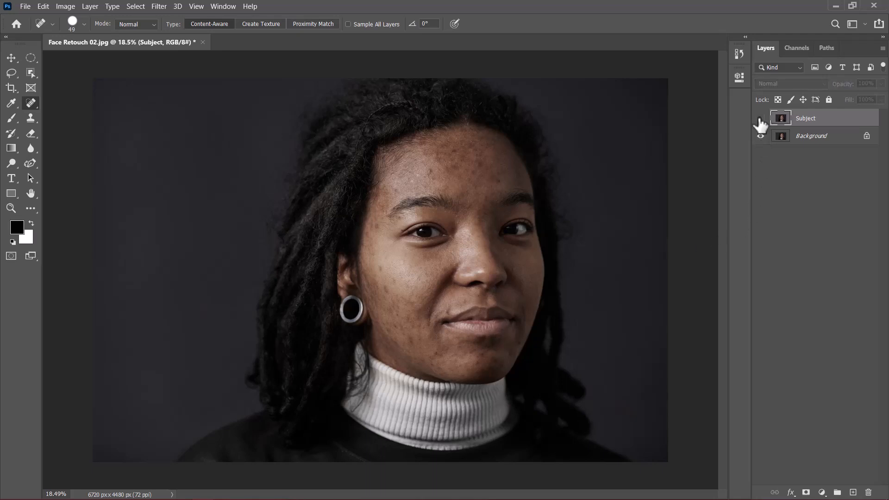
{"action": "left_click", "coordinate": [760, 119]}
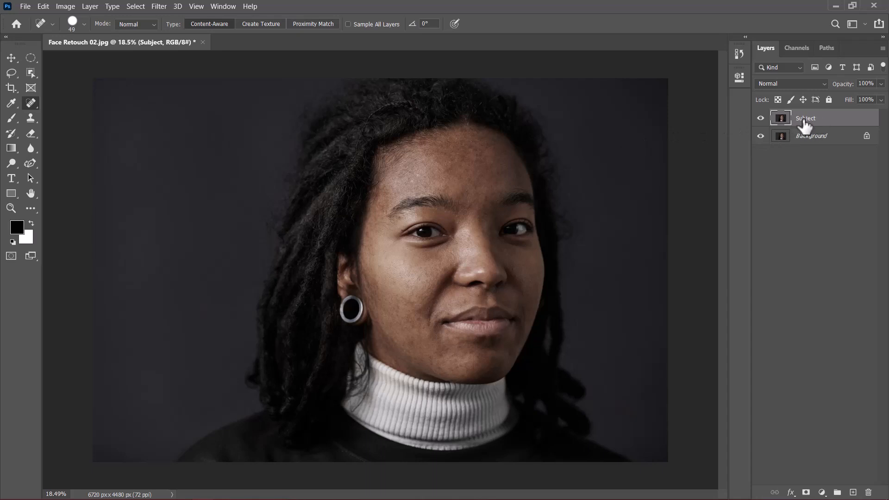
{"action": "left_click", "coordinate": [761, 136]}
Duplicate the Subject layer, hide the original Subject, and rename the duplicate as Color
{"action": "key", "text": "ctrl+j"}
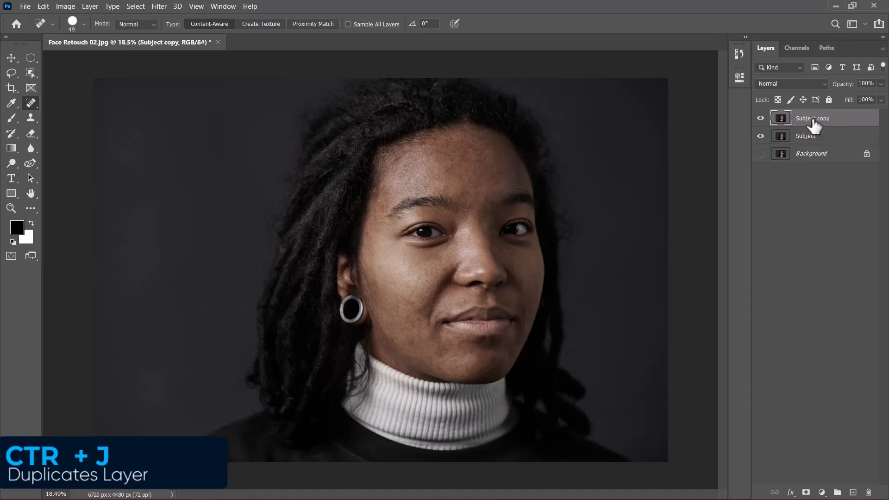
{"action": "left_click", "coordinate": [761, 136]}
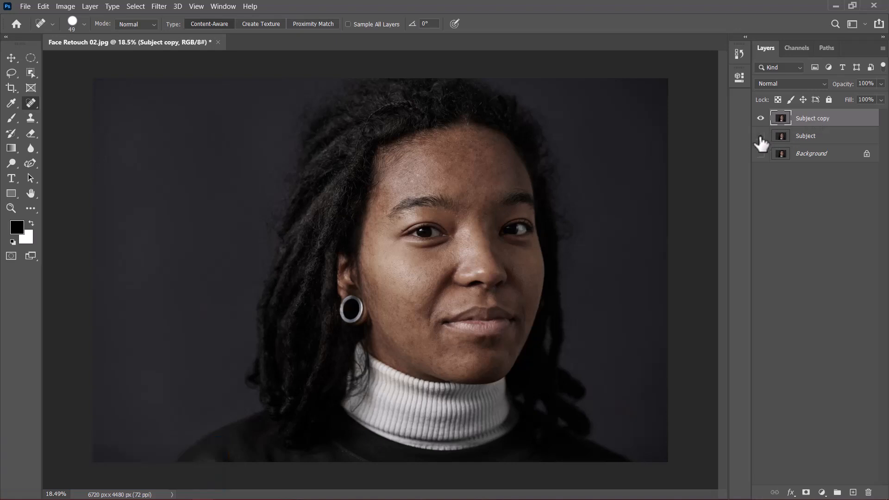
{"action": "double_click", "coordinate": [809, 119]}
{"action": "type", "text": "Color"}
{"action": "key", "text": "Return"}
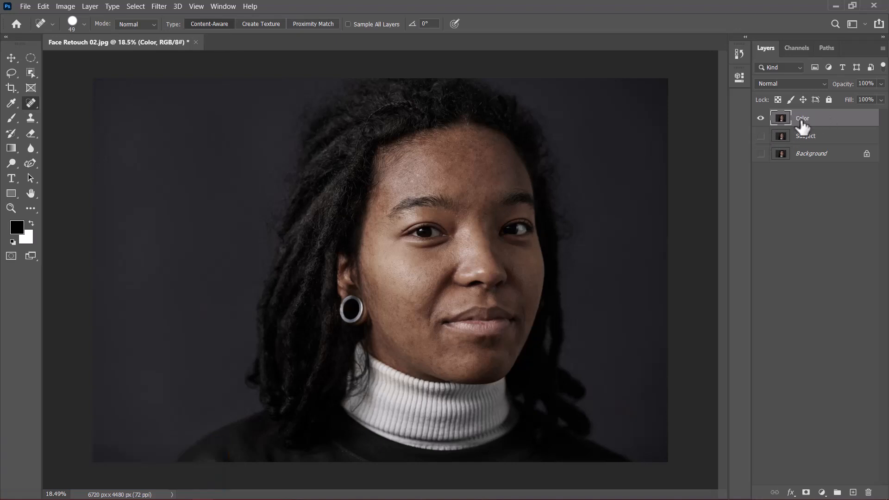
Duplicate the Color layer as Texture and convert the new layer to a smart object
{"action": "key", "text": "ctrl+j"}
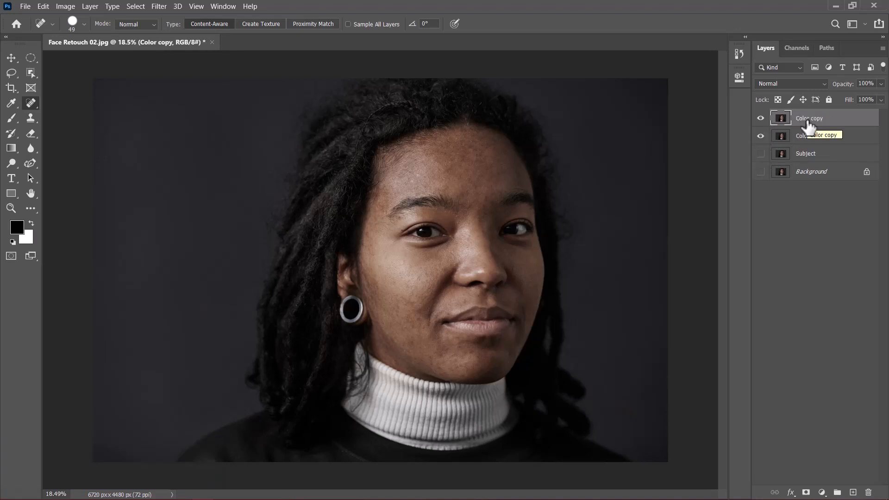
{"action": "double_click", "coordinate": [809, 118]}
{"action": "type", "text": "Texture"}
{"action": "key", "text": "Return"}
{"action": "right_click", "coordinate": [798, 116]}
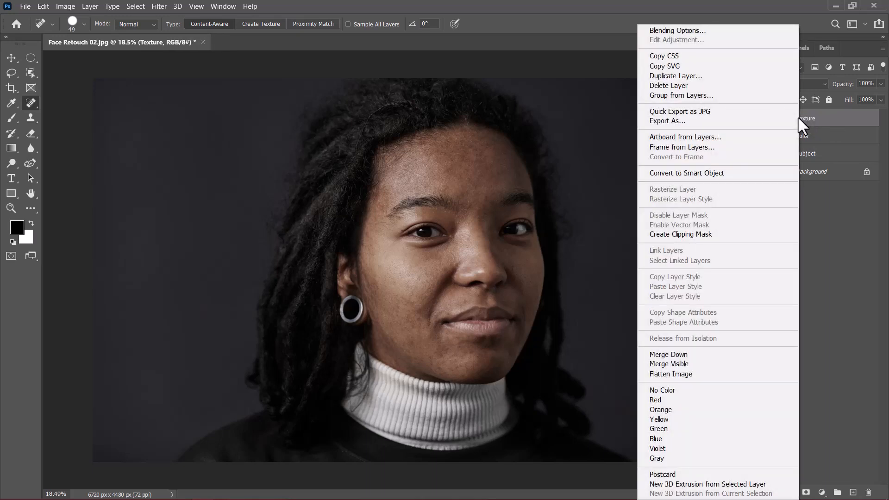
{"action": "left_click", "coordinate": [712, 175]}
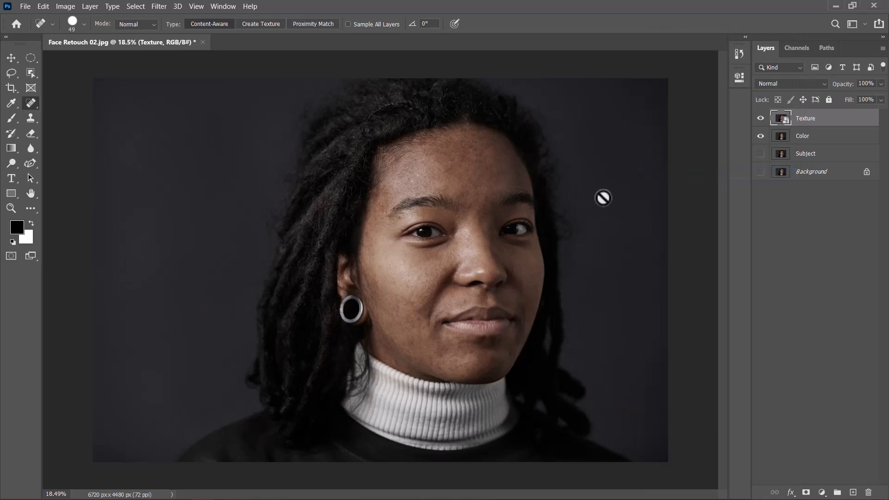
Invert the Texture layer's colors and set its blend mode to Vivid Light
{"action": "left_click", "coordinate": [65, 6]}
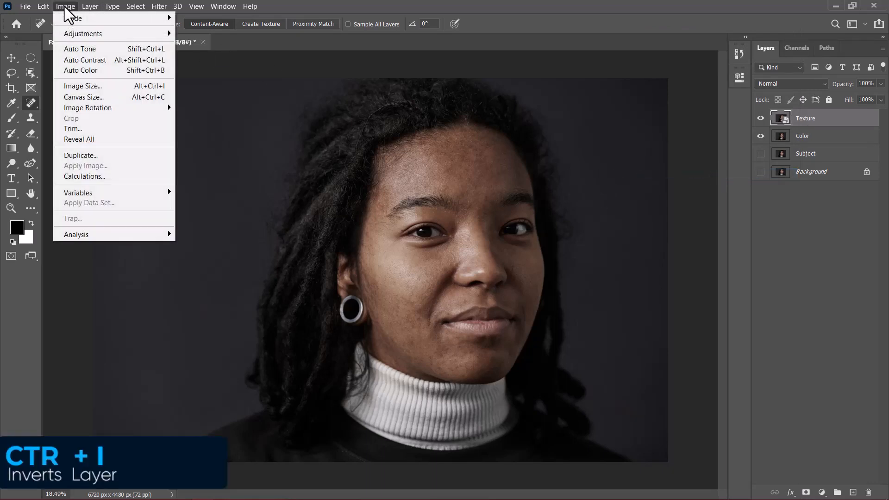
{"action": "mouse_move", "coordinate": [135, 37]}
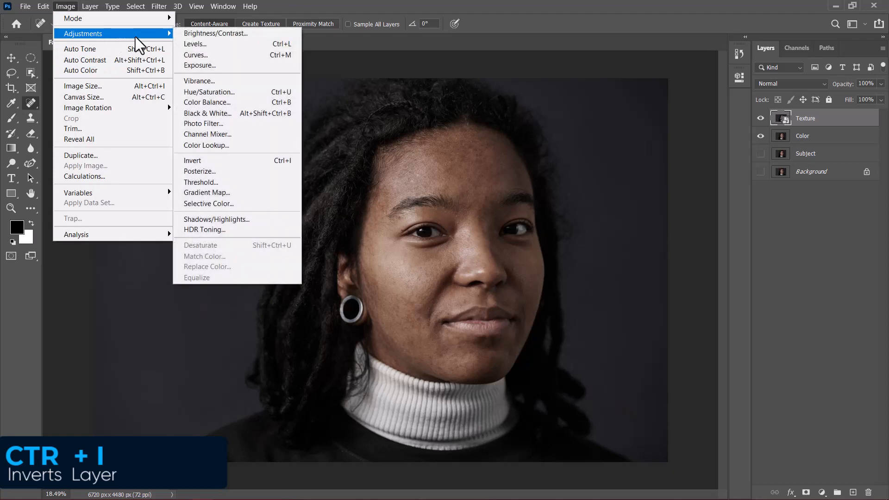
{"action": "left_click", "coordinate": [219, 161]}
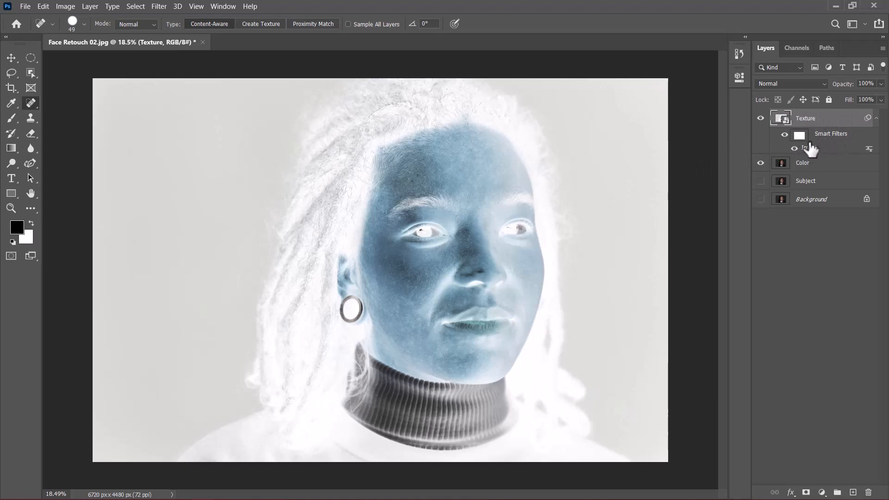
{"action": "left_click", "coordinate": [876, 118]}
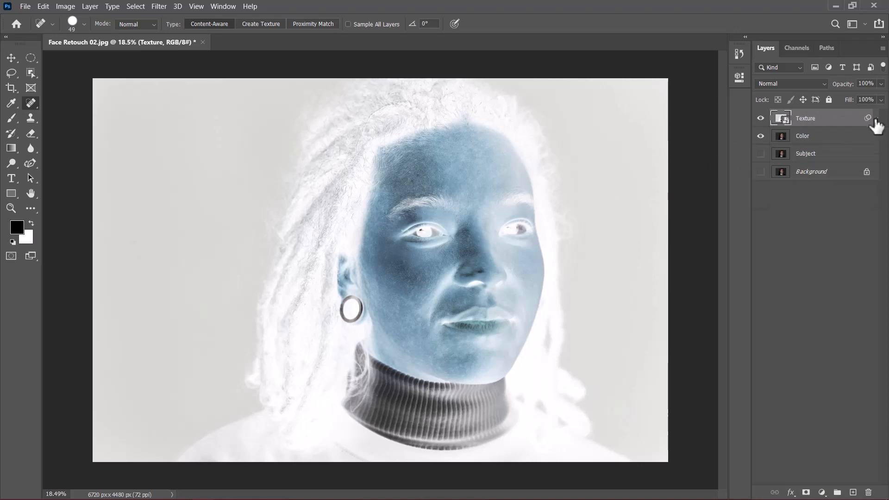
{"action": "left_click", "coordinate": [792, 84]}
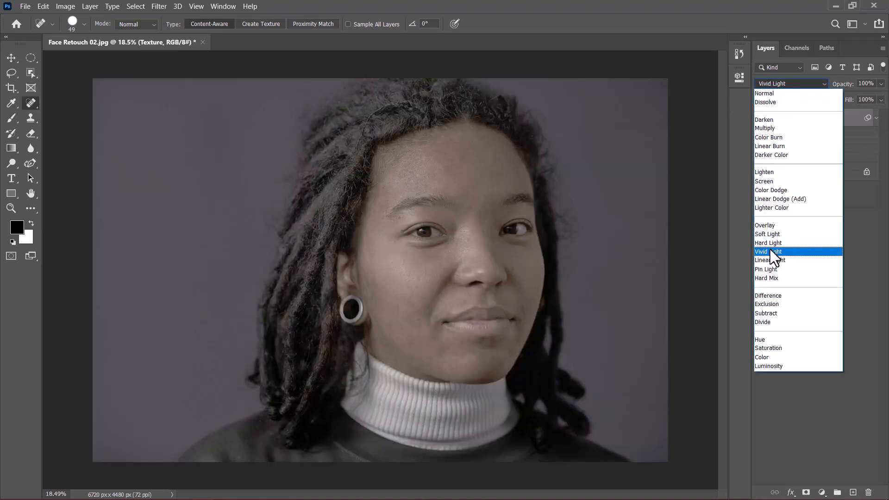
{"action": "left_click", "coordinate": [771, 250]}
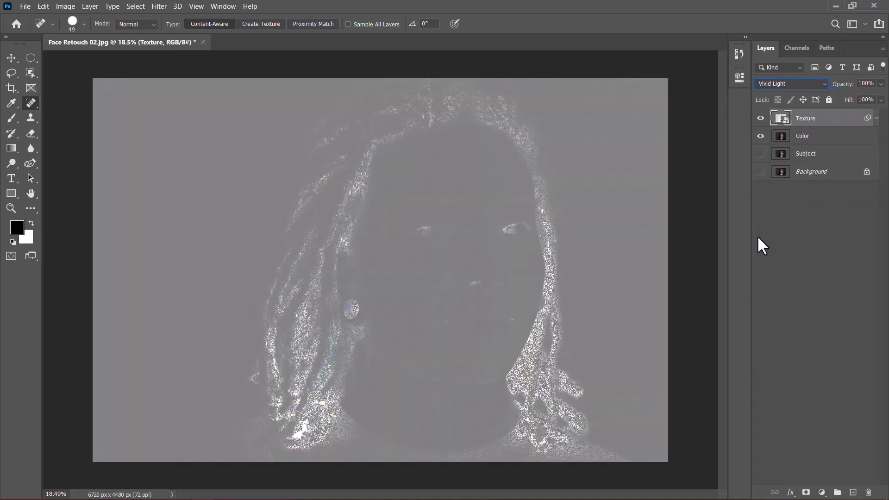
Apply a Gaussian Blur with a radius of about 1.6 pixels to the Texture layer
{"action": "left_click", "coordinate": [156, 5]}
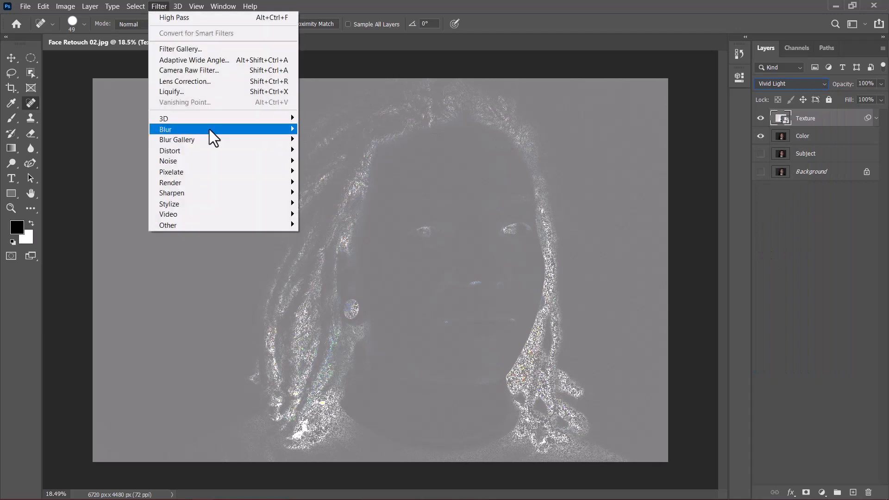
{"action": "mouse_move", "coordinate": [210, 130]}
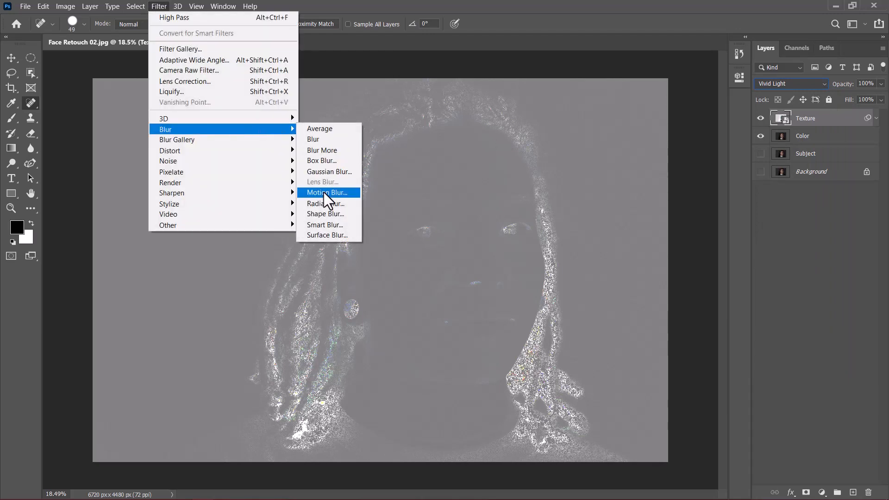
{"action": "left_click", "coordinate": [327, 172]}
{"action": "left_click_drag", "start_coordinate": [220, 258], "coordinate": [223, 259]}
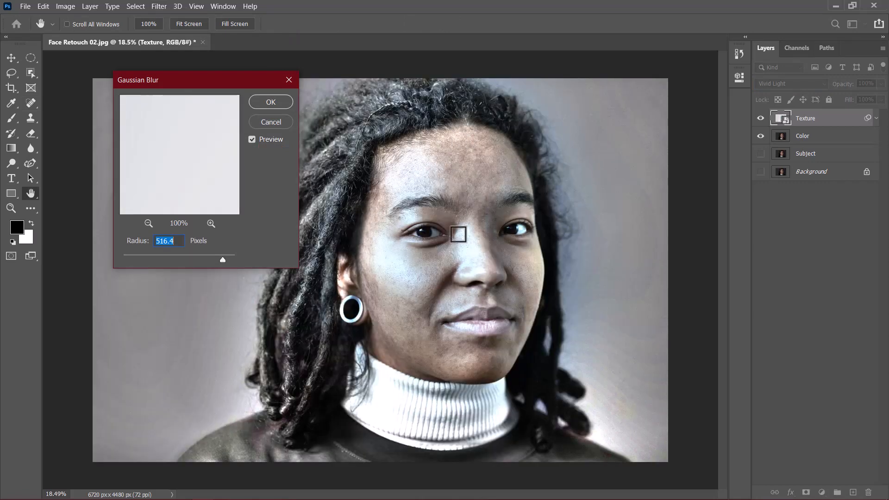
{"action": "left_click_drag", "start_coordinate": [224, 259], "coordinate": [180, 259]}
{"action": "left_click_drag", "start_coordinate": [123, 258], "coordinate": [122, 259]}
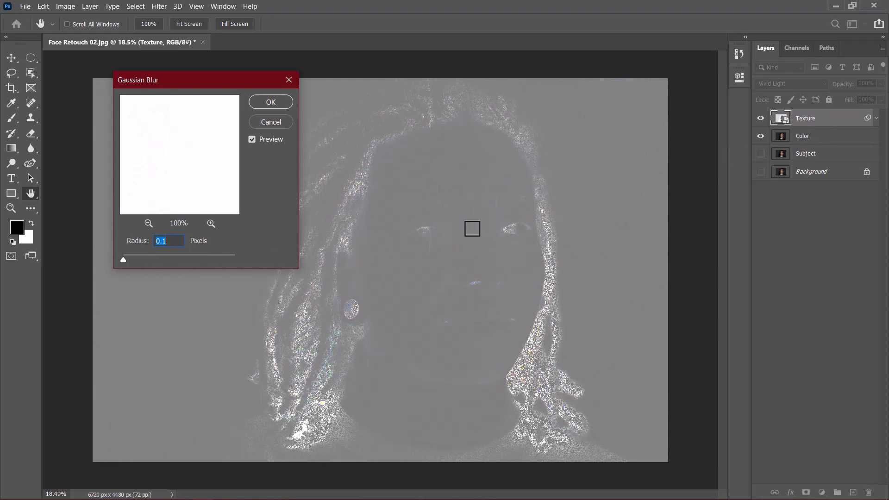
{"action": "left_click_drag", "start_coordinate": [123, 259], "coordinate": [132, 258]}
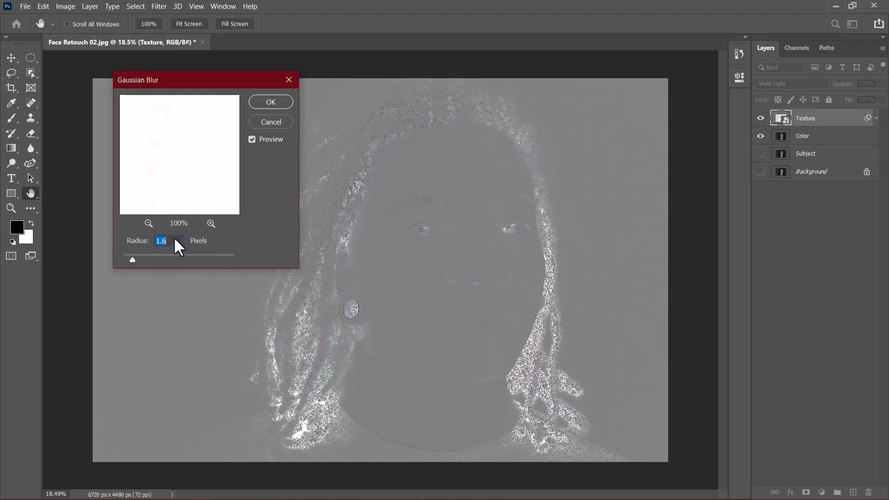
{"action": "left_click", "coordinate": [271, 102]}
{"action": "key", "text": "j"}
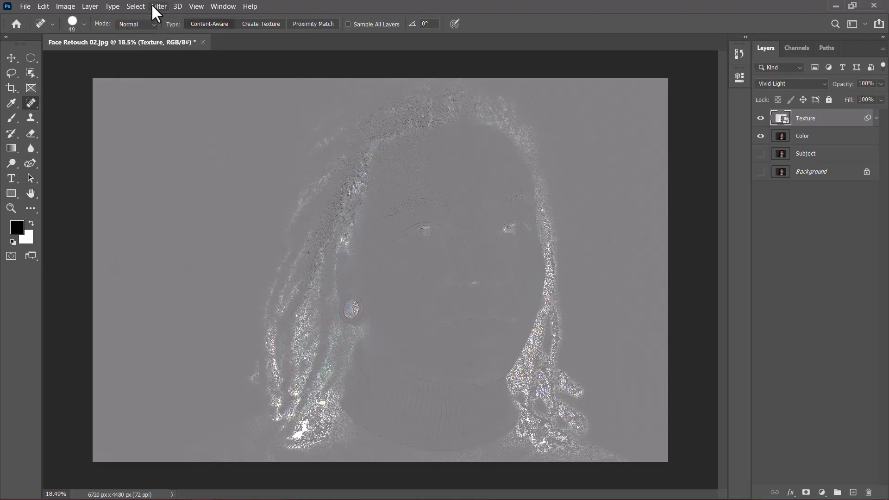
Apply a High Pass filter to the Texture layer with a radius of 45.6 pixels
{"action": "left_click", "coordinate": [153, 6]}
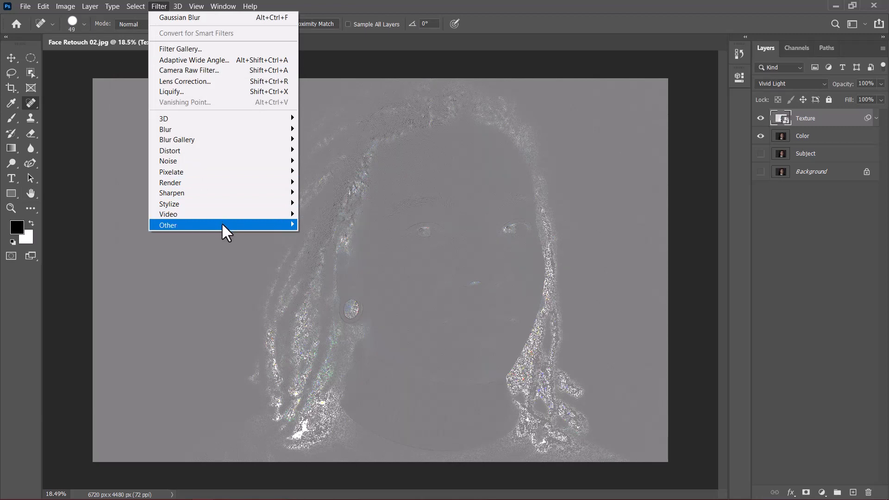
{"action": "mouse_move", "coordinate": [225, 223]}
{"action": "left_click", "coordinate": [329, 234]}
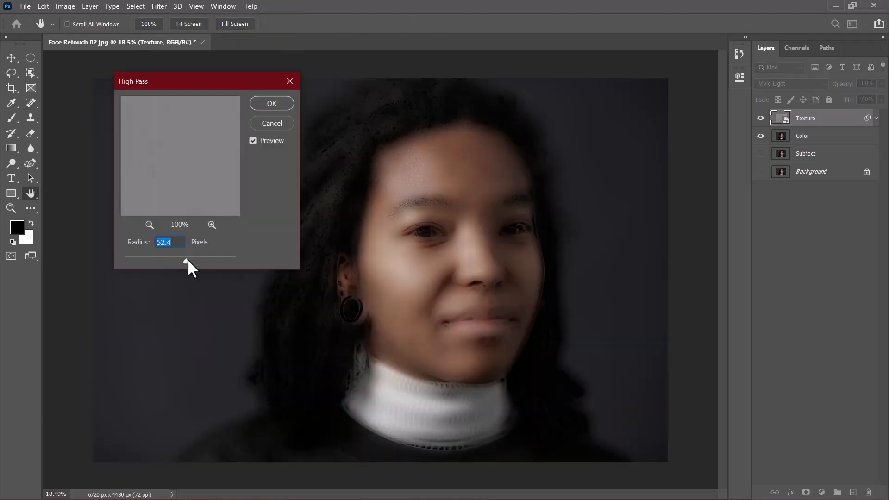
{"action": "left_click_drag", "start_coordinate": [187, 259], "coordinate": [96, 257]}
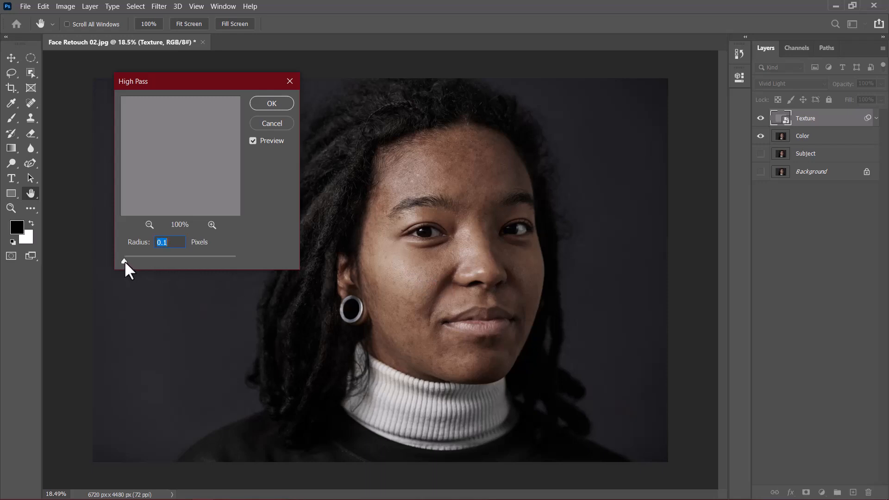
{"action": "left_click_drag", "start_coordinate": [124, 260], "coordinate": [127, 261]}
{"action": "left_click_drag", "start_coordinate": [157, 259], "coordinate": [134, 243]}
{"action": "type", "text": "20"}
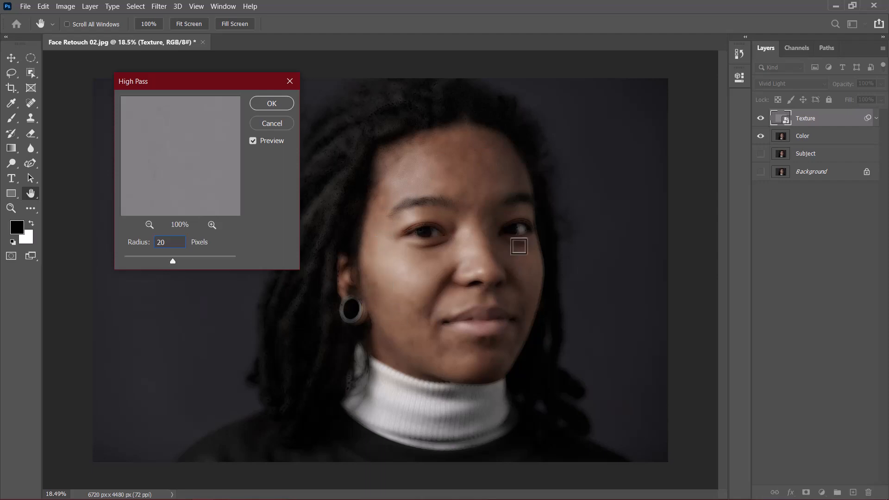
{"action": "left_click_drag", "start_coordinate": [173, 243], "coordinate": [155, 242]}
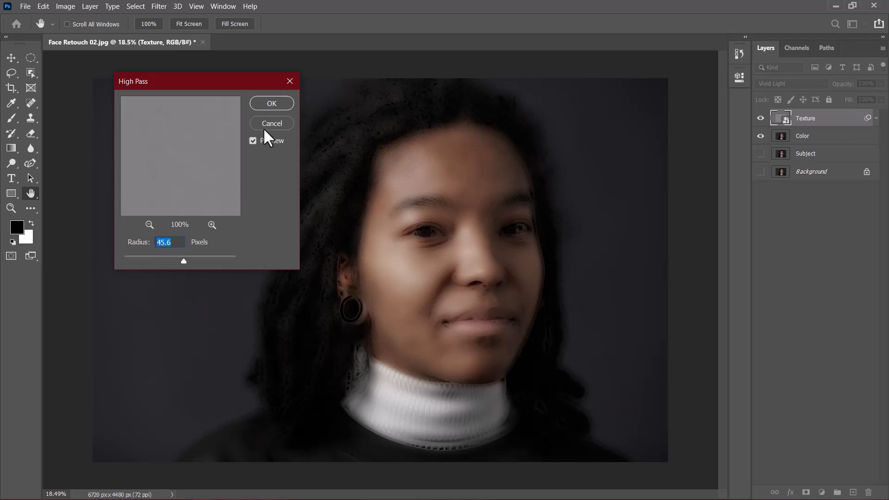
{"action": "left_click", "coordinate": [273, 105]}
{"action": "key", "text": "j"}
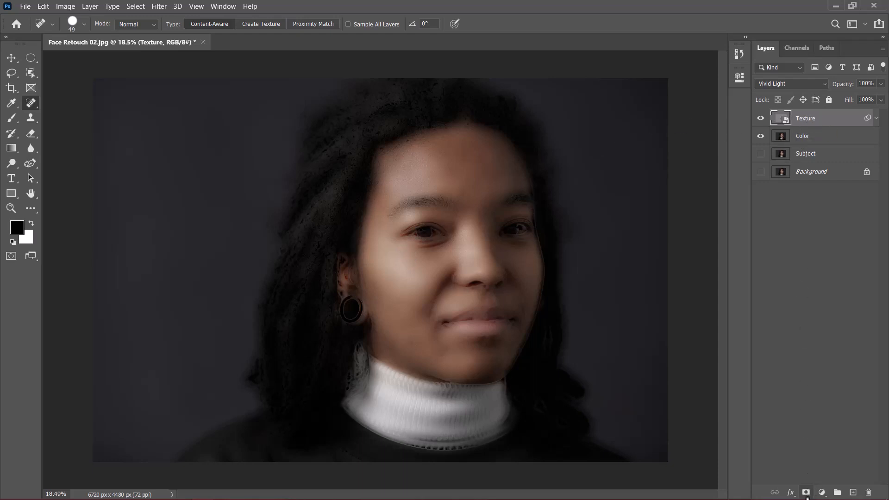
Add a layer mask to the Texture layer and switch the layer previews to large thumbnails
{"action": "left_click", "coordinate": [807, 493]}
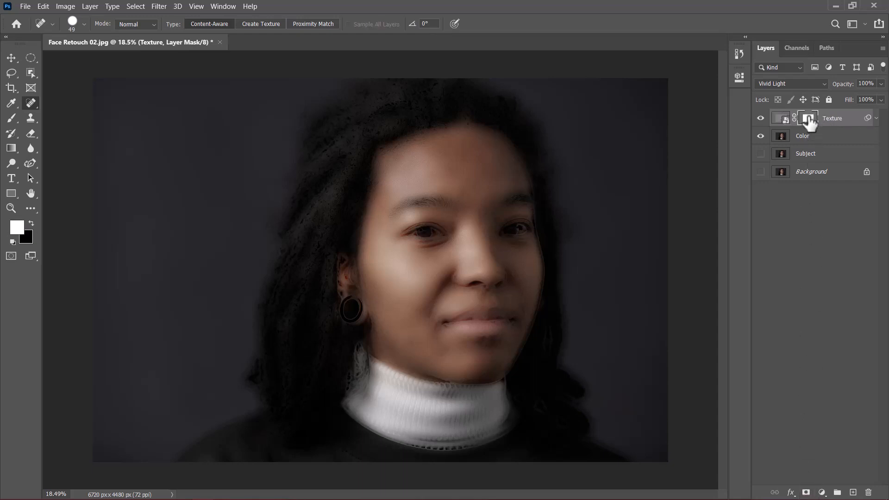
{"action": "right_click", "coordinate": [802, 215]}
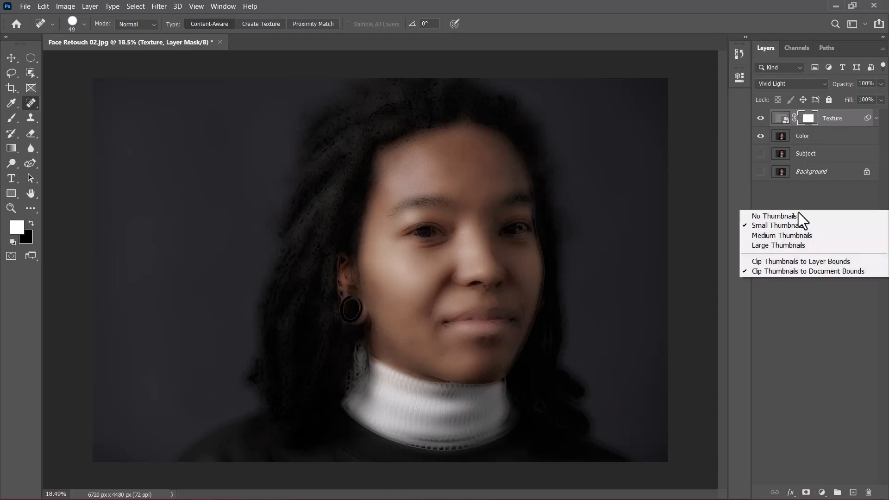
{"action": "left_click", "coordinate": [792, 248]}
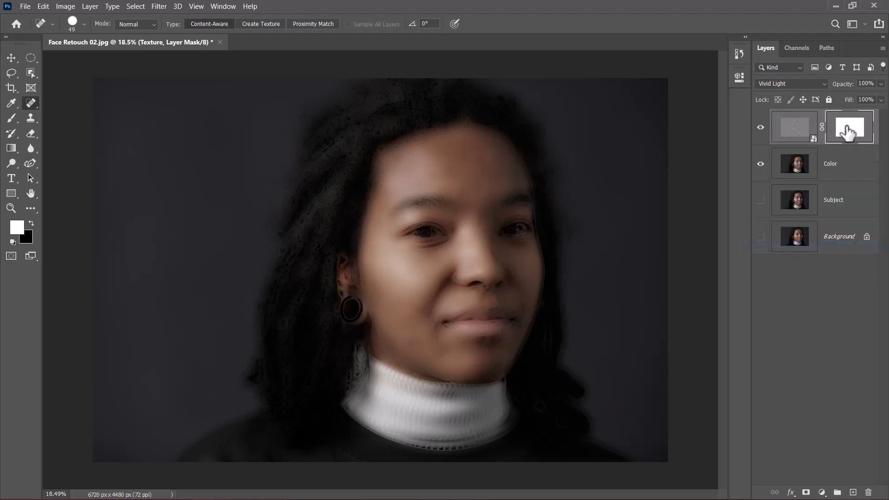
Invert the Texture layer's mask to black so the smoothing effect is hidden
{"action": "left_click", "coordinate": [803, 134]}
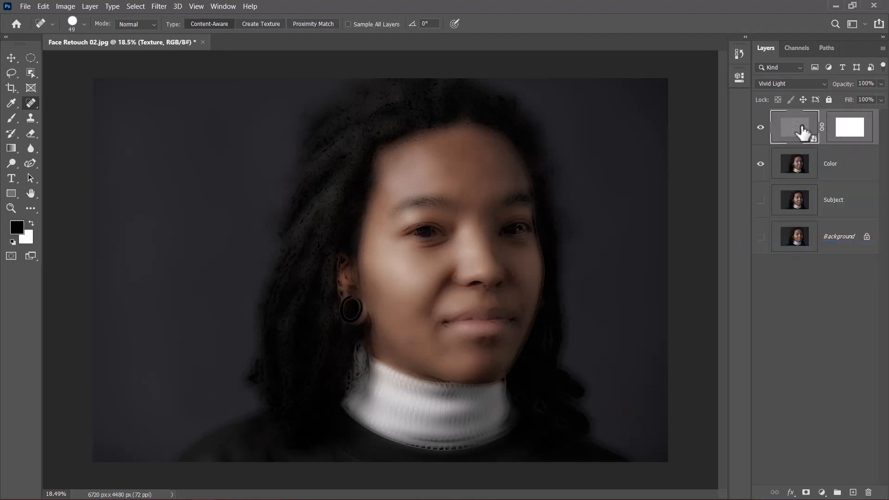
{"action": "left_click", "coordinate": [852, 129]}
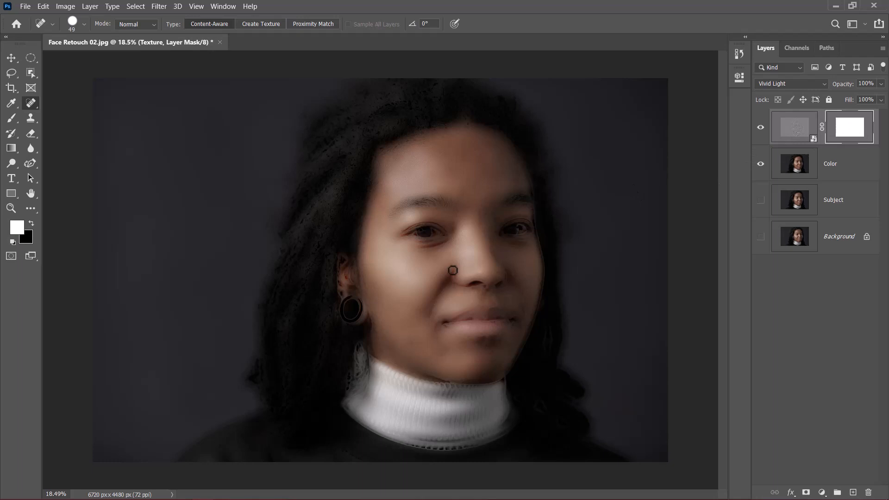
{"action": "key", "text": "ctrl+i"}
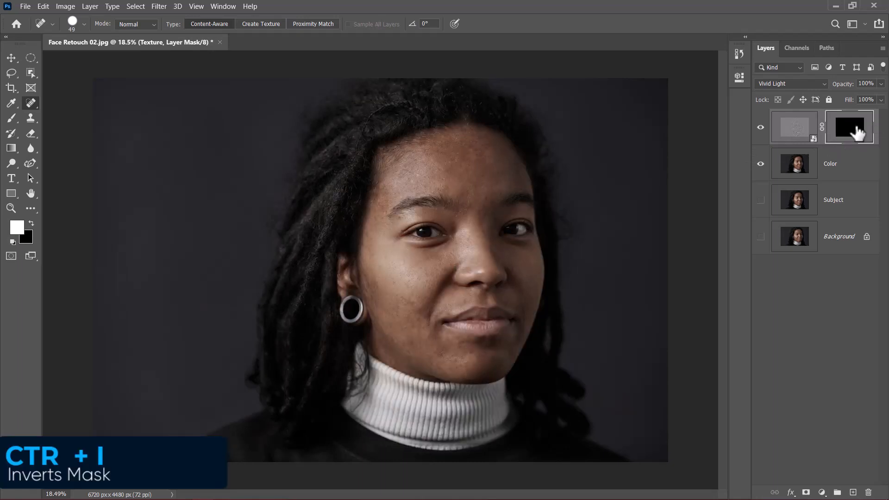
Choose the Brush tool for painting in white and set its flow to 20%
{"action": "left_click", "coordinate": [11, 118]}
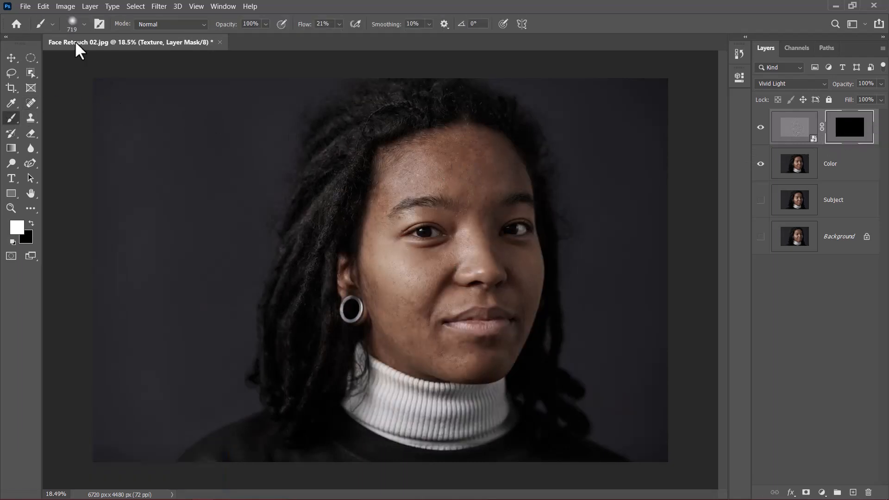
{"action": "left_click", "coordinate": [81, 23]}
{"action": "left_click_drag", "start_coordinate": [307, 27], "coordinate": [378, 28]}
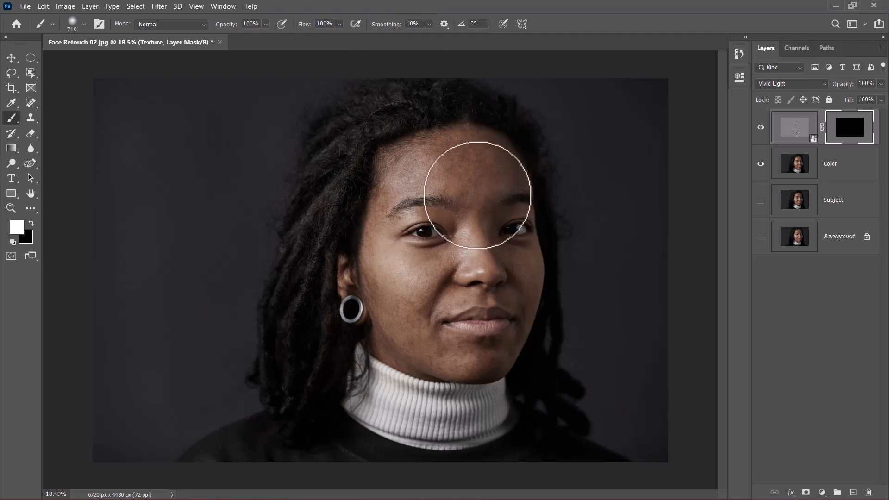
{"action": "left_click", "coordinate": [329, 23]}
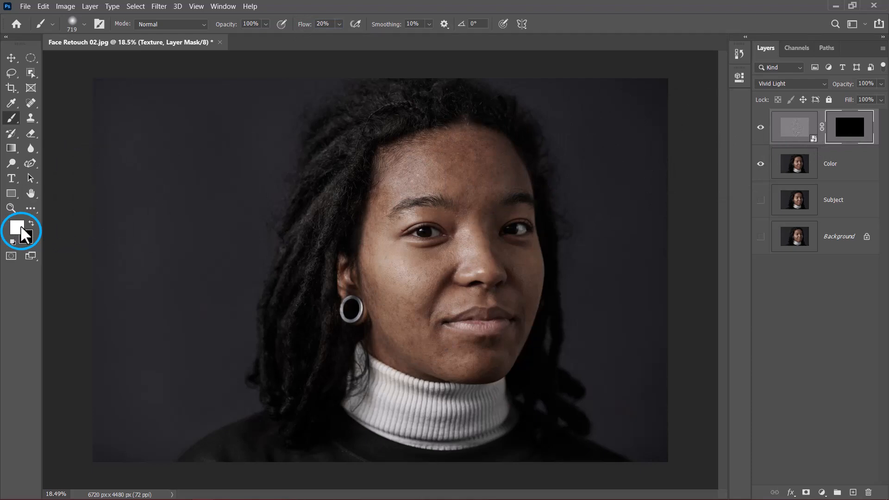
Paint white on the Texture mask over the forehead with a 425-pixel soft brush to smooth the skin
{"action": "mouse_move", "coordinate": [472, 185]}
{"action": "left_mouse_down"}
{"action": "mouse_move", "coordinate": [445, 198]}
{"action": "mouse_move", "coordinate": [447, 218]}
{"action": "left_mouse_up"}
{"action": "scroll", "coordinate": [459, 190], "scroll_direction": "up", "scroll_amount": 3}
{"action": "scroll", "coordinate": [459, 189], "scroll_direction": "up", "scroll_amount": 2}
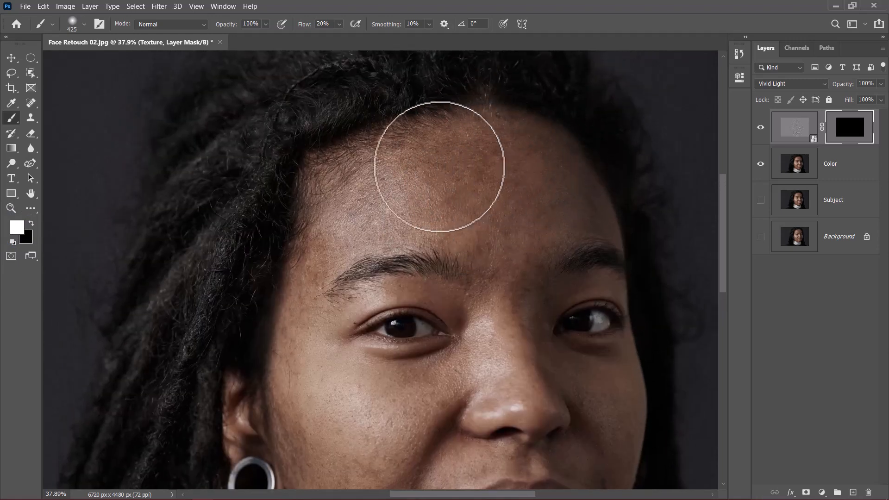
{"action": "mouse_move", "coordinate": [520, 151]}
{"action": "left_mouse_down"}
{"action": "mouse_move", "coordinate": [380, 194]}
{"action": "mouse_move", "coordinate": [474, 178]}
{"action": "mouse_move", "coordinate": [496, 190]}
{"action": "mouse_move", "coordinate": [458, 198]}
{"action": "left_mouse_up"}
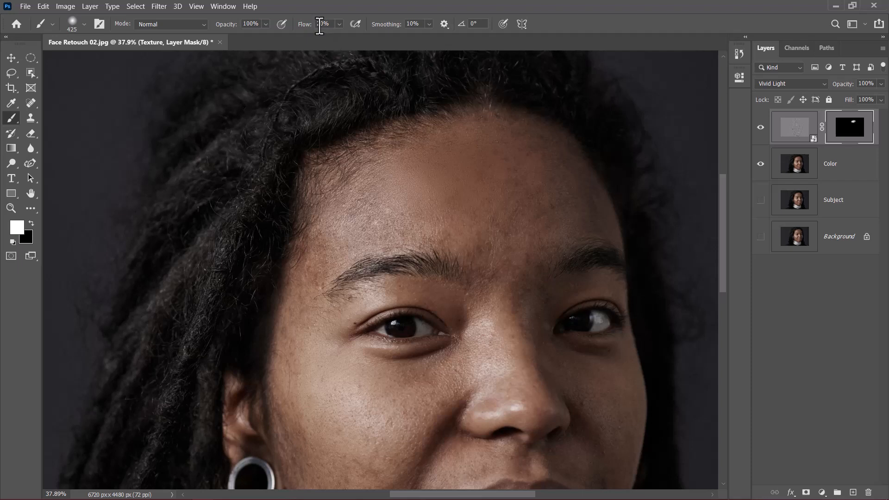
{"action": "mouse_move", "coordinate": [436, 151]}
{"action": "left_mouse_down"}
{"action": "mouse_move", "coordinate": [474, 148]}
{"action": "mouse_move", "coordinate": [412, 158]}
{"action": "mouse_move", "coordinate": [479, 161]}
{"action": "left_mouse_up"}
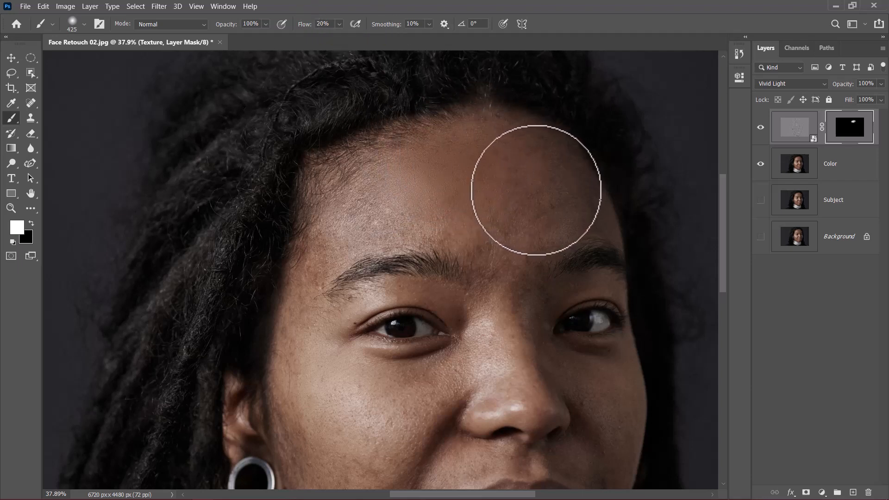
{"action": "mouse_move", "coordinate": [400, 181]}
{"action": "left_mouse_down"}
{"action": "mouse_move", "coordinate": [358, 202]}
{"action": "mouse_move", "coordinate": [366, 167]}
{"action": "left_mouse_up"}
Paint white on the Texture mask over the large cheek beside the earring
{"action": "scroll", "coordinate": [489, 172], "scroll_direction": "down", "scroll_amount": 3}
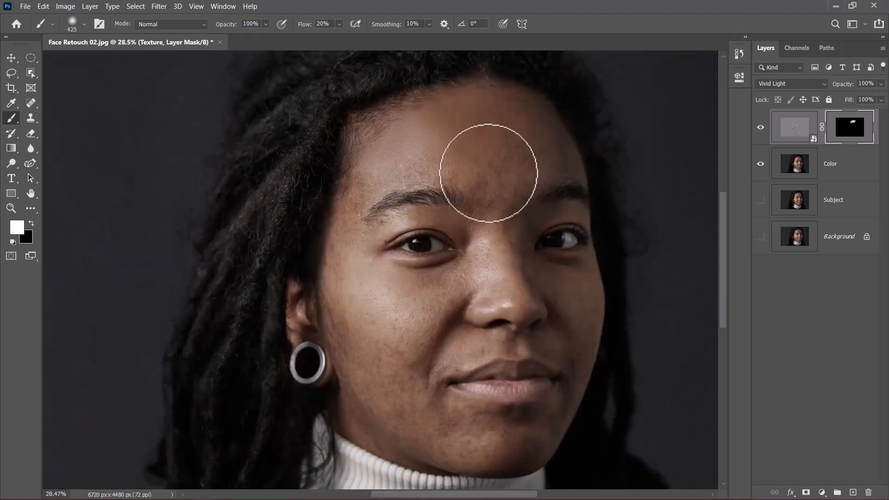
{"action": "mouse_move", "coordinate": [352, 314]}
{"action": "left_mouse_down"}
{"action": "mouse_move", "coordinate": [341, 255]}
{"action": "mouse_move", "coordinate": [357, 373]}
{"action": "mouse_move", "coordinate": [379, 300]}
{"action": "mouse_move", "coordinate": [393, 369]}
{"action": "left_mouse_up"}
{"action": "mouse_move", "coordinate": [452, 226]}
{"action": "left_mouse_down"}
{"action": "mouse_move", "coordinate": [411, 322]}
{"action": "mouse_move", "coordinate": [313, 284]}
{"action": "left_mouse_up"}
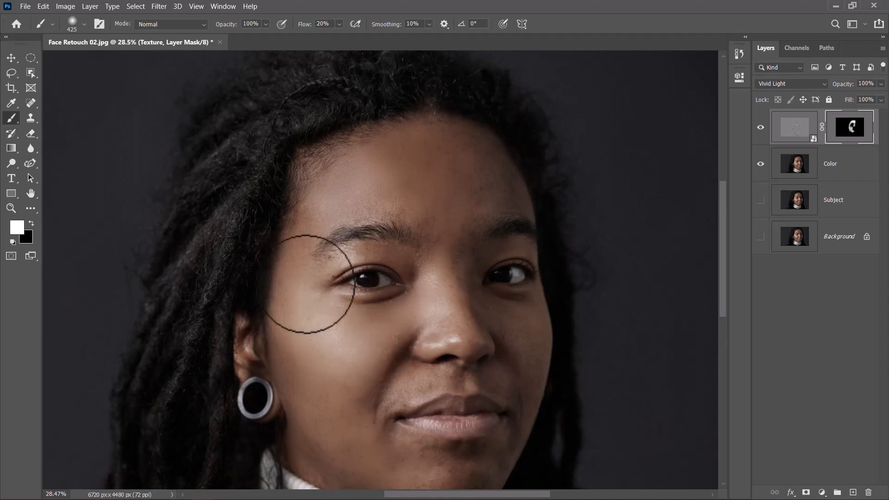
Reduce the brush to 217 pixels and paint the mask over the remaining forehead skin and around the eyebrows
{"action": "right_click", "coordinate": [425, 244], "text": "alt"}
{"action": "mouse_move", "coordinate": [425, 245]}
{"action": "left_mouse_down"}
{"action": "mouse_move", "coordinate": [356, 255]}
{"action": "mouse_move", "coordinate": [424, 249]}
{"action": "left_mouse_up"}
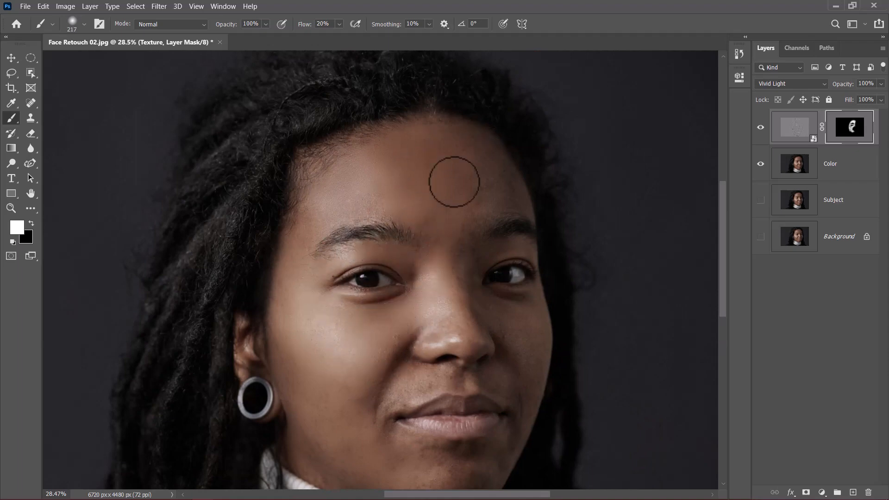
{"action": "left_click_drag", "start_coordinate": [475, 213], "coordinate": [391, 149]}
{"action": "left_click_drag", "start_coordinate": [293, 295], "coordinate": [324, 161]}
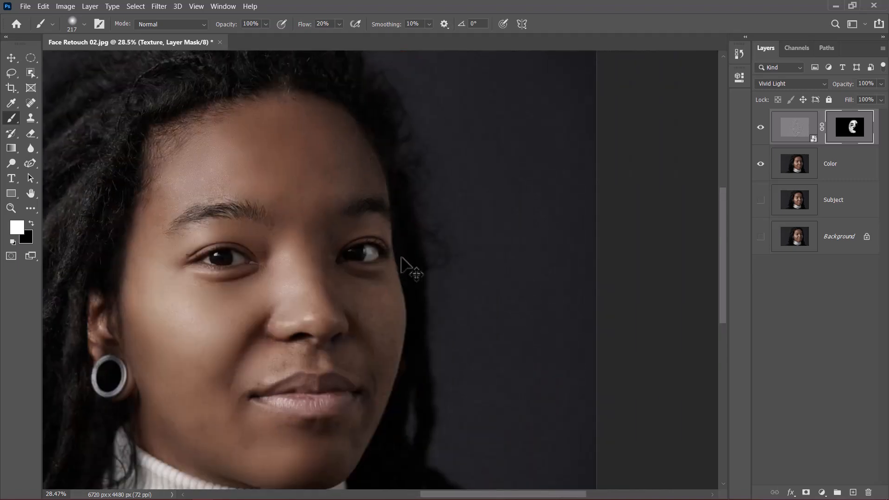
Reduce the brush to 85 pixels and paint the mask below the shadowed-side eye and along that cheek
{"action": "left_click_drag", "start_coordinate": [384, 231], "coordinate": [420, 230]}
{"action": "left_click_drag", "start_coordinate": [379, 228], "coordinate": [354, 229]}
{"action": "left_click_drag", "start_coordinate": [177, 293], "coordinate": [183, 184]}
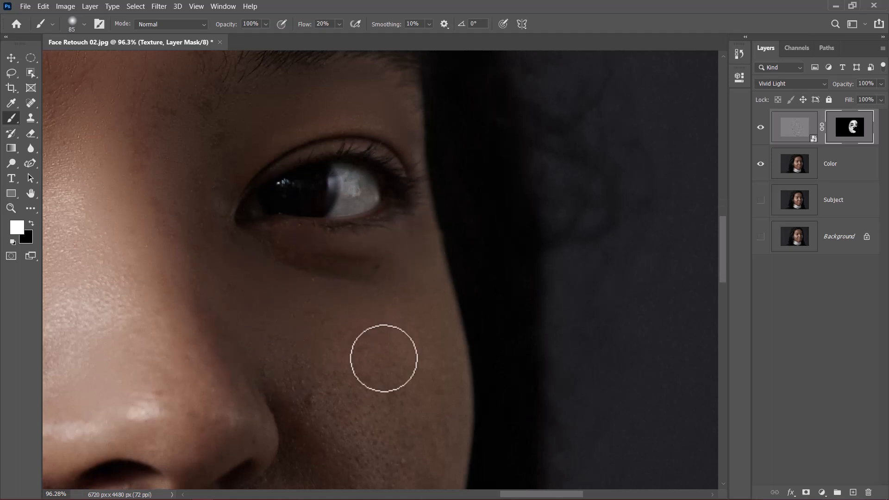
{"action": "left_click_drag", "start_coordinate": [384, 358], "coordinate": [344, 145]}
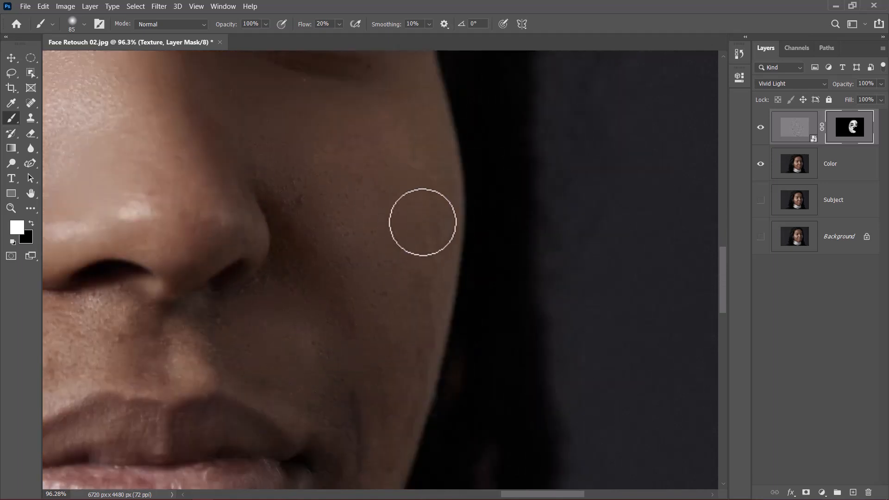
{"action": "left_click_drag", "start_coordinate": [222, 202], "coordinate": [214, 362]}
Paint the mask over the skin between the eyebrows and around the shadowed-side brow
{"action": "left_click_drag", "start_coordinate": [184, 150], "coordinate": [249, 371]}
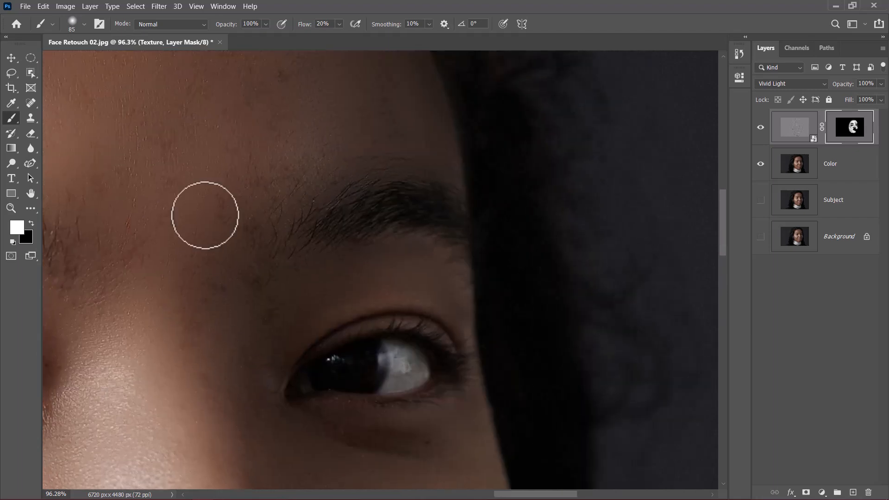
{"action": "left_click_drag", "start_coordinate": [348, 310], "coordinate": [236, 194]}
{"action": "left_click_drag", "start_coordinate": [259, 408], "coordinate": [398, 153]}
Paint the Texture mask over the skin beneath the nose and around the mouth
{"action": "scroll", "coordinate": [258, 252], "scroll_direction": "up", "scroll_amount": 2}
{"action": "left_click_drag", "start_coordinate": [326, 182], "coordinate": [333, 334]}
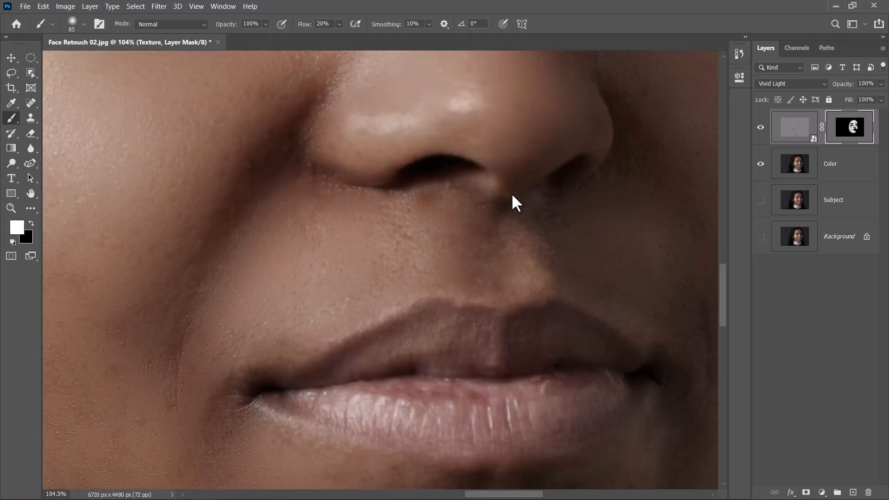
{"action": "mouse_move", "coordinate": [500, 227]}
{"action": "left_mouse_down"}
{"action": "mouse_move", "coordinate": [459, 171]}
{"action": "mouse_move", "coordinate": [445, 74]}
{"action": "left_mouse_up"}
{"action": "mouse_move", "coordinate": [287, 257]}
{"action": "left_mouse_down"}
{"action": "mouse_move", "coordinate": [524, 254]}
{"action": "mouse_move", "coordinate": [423, 241]}
{"action": "mouse_move", "coordinate": [383, 186]}
{"action": "left_mouse_up"}
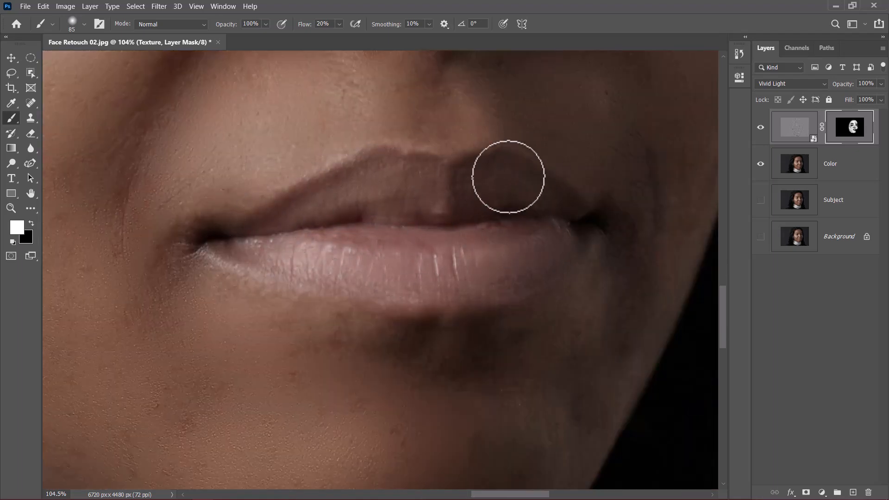
Try painting the Texture mask along the shadowed-side jaw with the brush flow at 51%, and undo the stroke
{"action": "scroll", "coordinate": [394, 283], "scroll_direction": "down", "scroll_amount": 5}
{"action": "scroll", "coordinate": [387, 257], "scroll_direction": "up", "scroll_amount": 4}
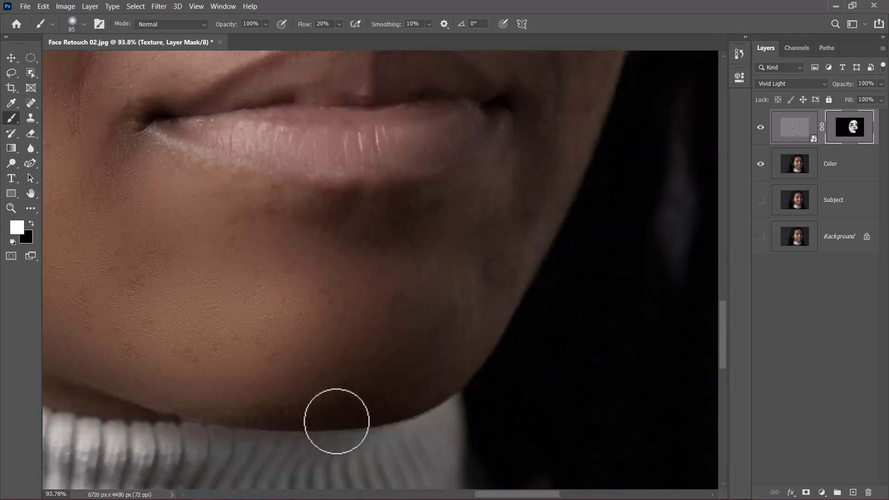
{"action": "key", "text": "shift+5"}
{"action": "key", "text": "shift+1"}
{"action": "scroll", "coordinate": [330, 408], "scroll_direction": "down", "scroll_amount": 3}
{"action": "scroll", "coordinate": [332, 410], "scroll_direction": "up", "scroll_amount": 4}
{"action": "scroll", "coordinate": [332, 410], "scroll_direction": "up", "scroll_amount": 4}
{"action": "scroll", "coordinate": [473, 248], "scroll_direction": "down", "scroll_amount": 5}
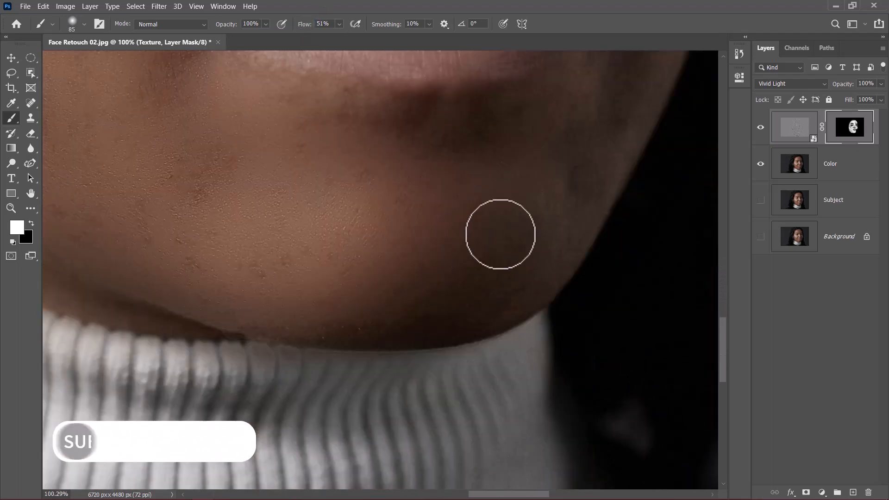
{"action": "left_click_drag", "start_coordinate": [612, 111], "coordinate": [499, 256]}
{"action": "key", "text": "ctrl+z"}
Try painting beside the shadowed-side mouth corner with the brush flow at 31%, and undo the stroke
{"action": "left_click_drag", "start_coordinate": [310, 24], "coordinate": [301, 25]}
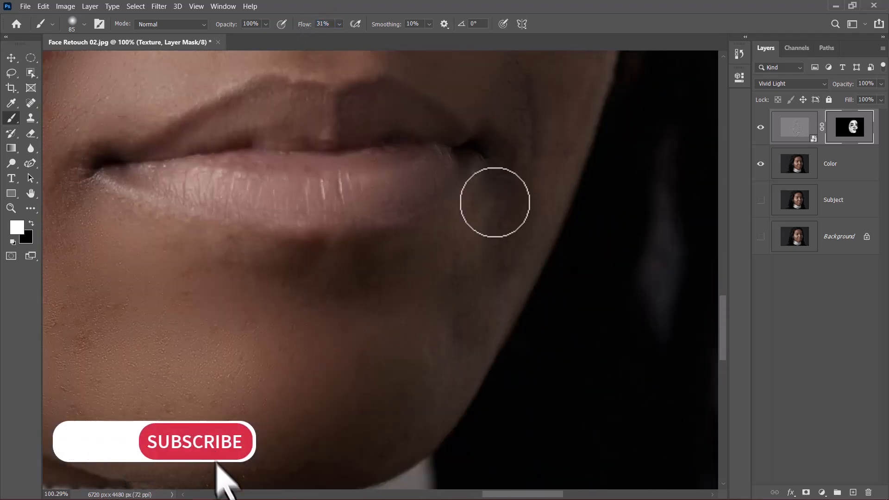
{"action": "left_click_drag", "start_coordinate": [538, 204], "coordinate": [492, 287]}
{"action": "key", "text": "ctrl+z"}
Set the brush flow to 13% and paint the Texture mask down the shadowed-side cheek, jaw and chin
{"action": "left_click_drag", "start_coordinate": [307, 25], "coordinate": [298, 26]}
{"action": "mouse_move", "coordinate": [419, 356]}
{"action": "left_mouse_down"}
{"action": "mouse_move", "coordinate": [413, 387]}
{"action": "mouse_move", "coordinate": [432, 421]}
{"action": "left_mouse_up"}
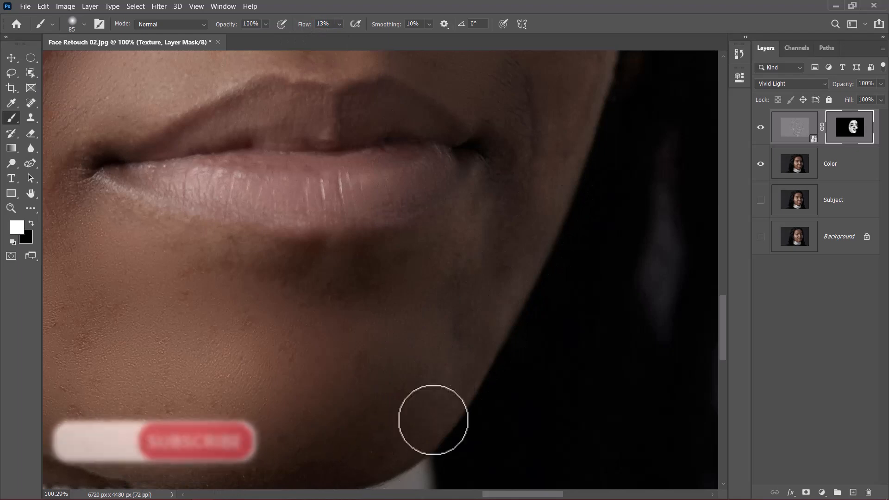
{"action": "left_click_drag", "start_coordinate": [501, 227], "coordinate": [409, 366]}
Enlarge the brush to 285 pixels, paint the Texture mask over the forehead skin below the hairline, and compare with the layer hidden
{"action": "scroll", "coordinate": [358, 408], "scroll_direction": "up", "scroll_amount": 5}
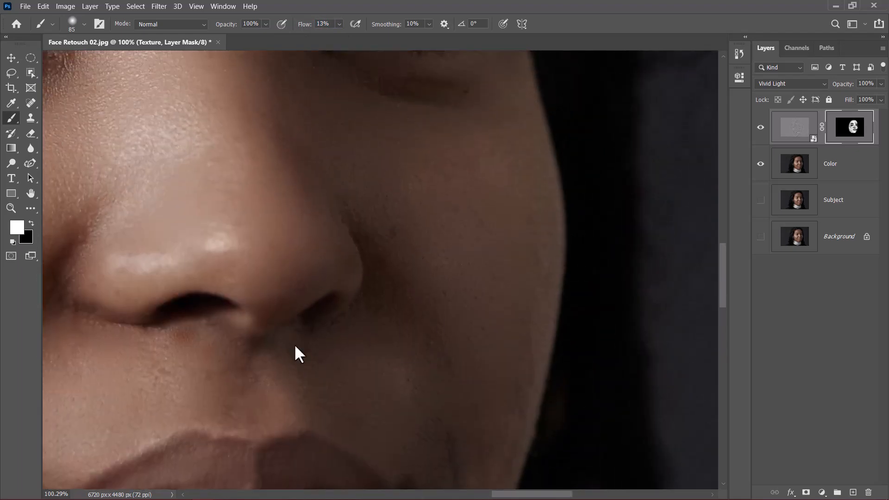
{"action": "scroll", "coordinate": [265, 337], "scroll_direction": "down", "scroll_amount": 6}
{"action": "left_click_drag", "start_coordinate": [256, 322], "coordinate": [337, 295]}
{"action": "scroll", "coordinate": [265, 166], "scroll_direction": "up", "scroll_amount": 3}
{"action": "left_click_drag", "start_coordinate": [266, 163], "coordinate": [516, 307]}
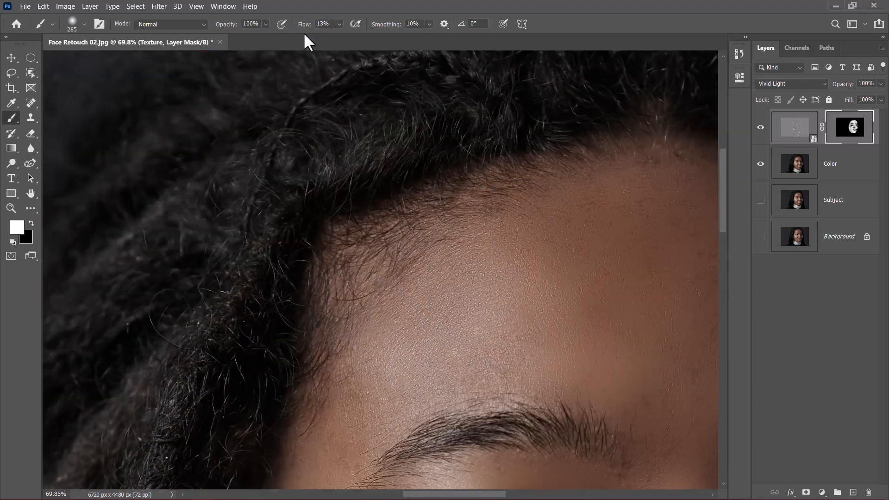
{"action": "left_click_drag", "start_coordinate": [625, 257], "coordinate": [439, 310]}
{"action": "left_click_drag", "start_coordinate": [534, 314], "coordinate": [581, 287]}
{"action": "scroll", "coordinate": [355, 254], "scroll_direction": "down", "scroll_amount": 5}
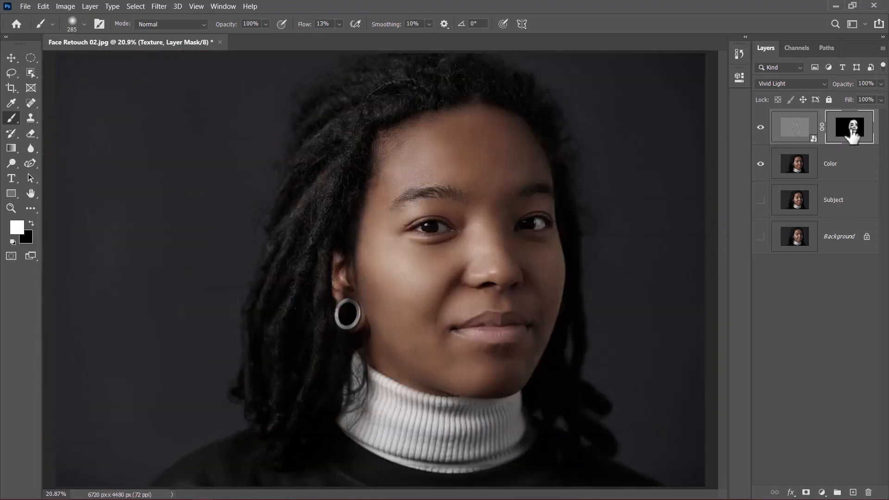
{"action": "left_click", "coordinate": [761, 134]}
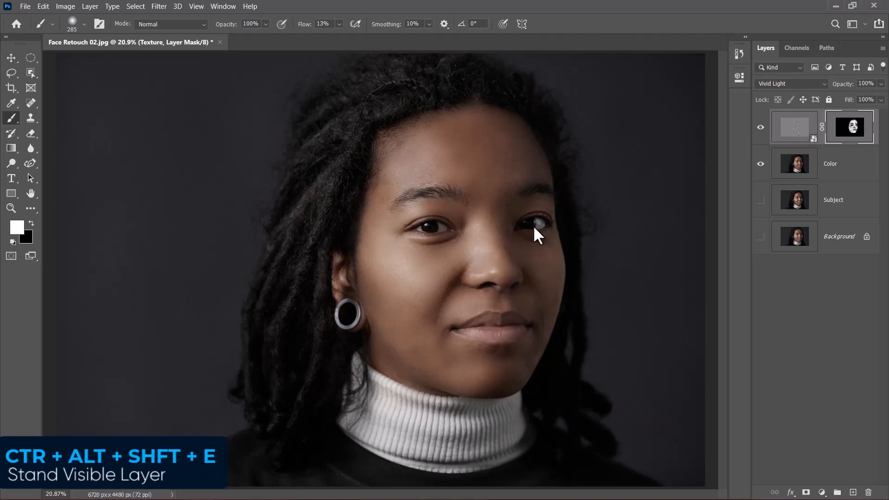
Stamp the visible layers into a new layer on top and hide the Texture and Color layers beneath it
{"action": "key", "text": "ctrl+alt+shift+e"}
{"action": "key", "text": "x"}
{"action": "left_click", "coordinate": [760, 165]}
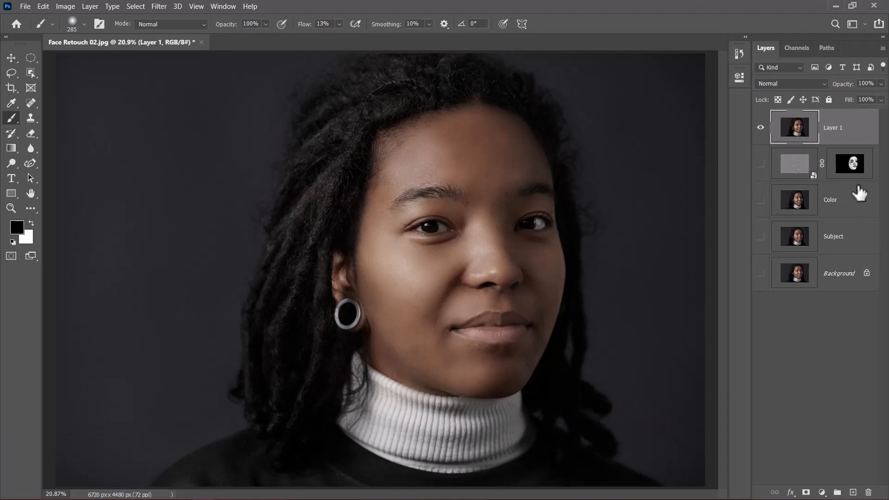
Show the Texture and Color layers again and switch the layer thumbnails to the small size
{"action": "left_click", "coordinate": [844, 209]}
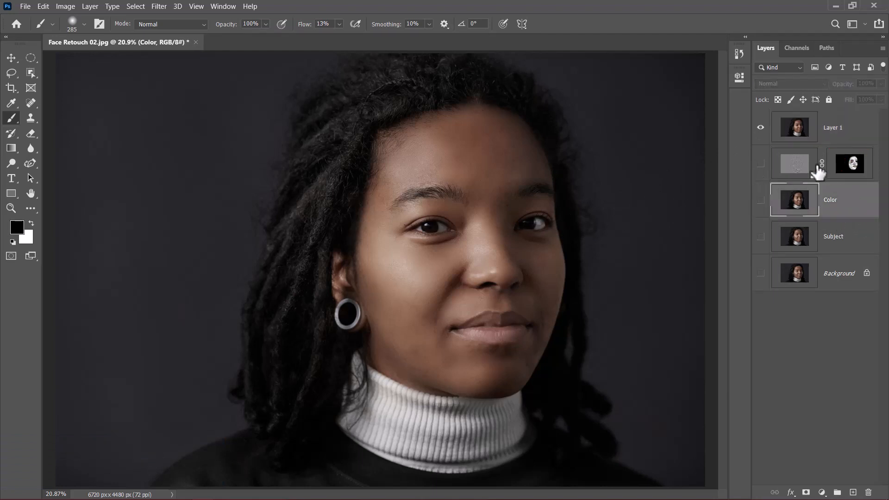
{"action": "left_click_drag", "start_coordinate": [760, 165], "coordinate": [761, 200]}
{"action": "right_click", "coordinate": [818, 322]}
{"action": "left_click", "coordinate": [808, 338]}
Group the Texture and Color layers and name the group Painting
{"action": "left_click", "coordinate": [849, 137], "text": "shift"}
{"action": "key", "text": "ctrl+g"}
{"action": "double_click", "coordinate": [809, 134]}
{"action": "type", "text": "Tonnes"}
{"action": "key", "text": "Return"}
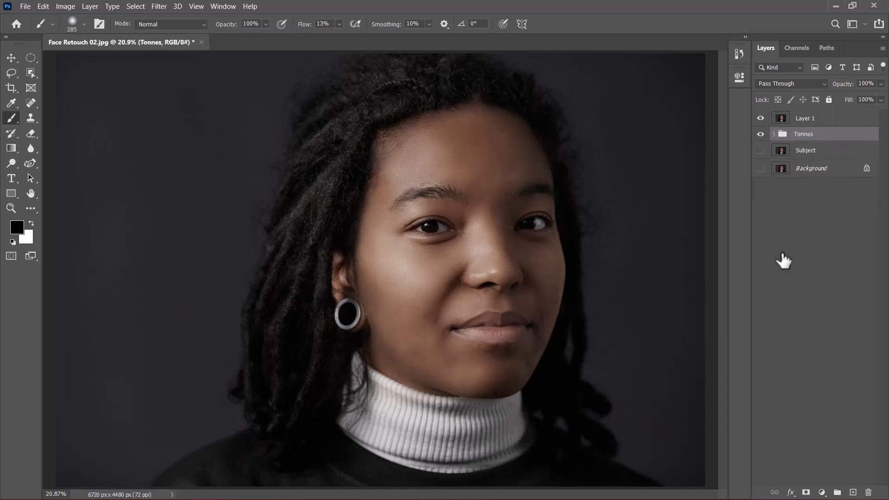
{"action": "type", "text": "Painting"}
{"action": "key", "text": "Return"}
Put the Subject layer in a group named Healing, and hide both the Healing and Painting groups
{"action": "left_click", "coordinate": [808, 150]}
{"action": "key", "text": "ctrl+g"}
{"action": "double_click", "coordinate": [806, 149]}
{"action": "type", "text": "Healing"}
{"action": "double_click", "coordinate": [811, 117]}
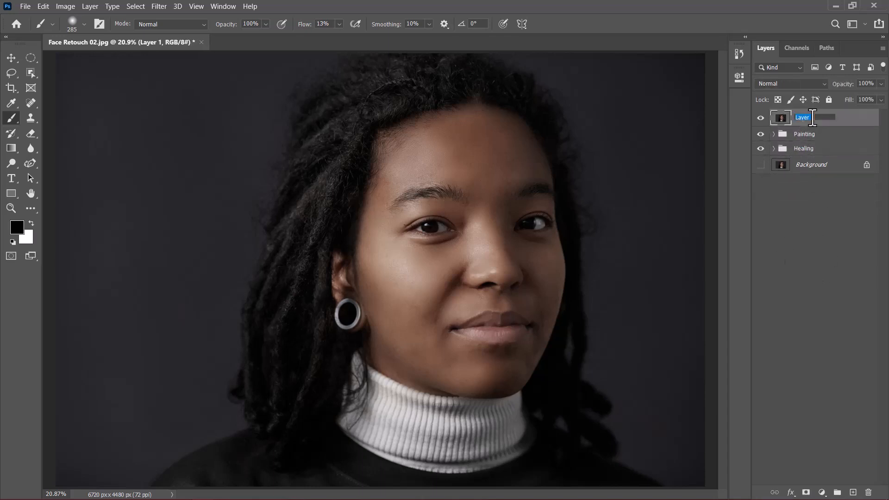
{"action": "left_click_drag", "start_coordinate": [761, 148], "coordinate": [760, 134]}
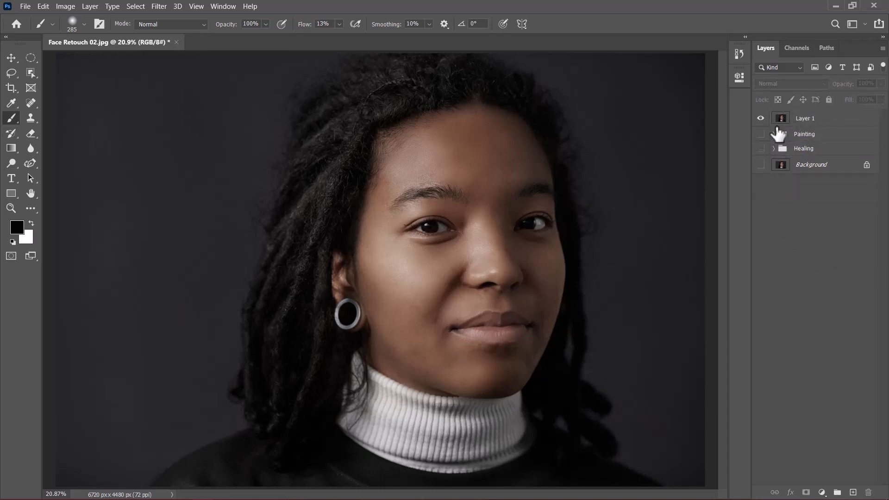
Add a Hue/Saturation adjustment above Layer 1 with Saturation at +27 and compare the portrait with and without it
{"action": "left_click", "coordinate": [807, 121]}
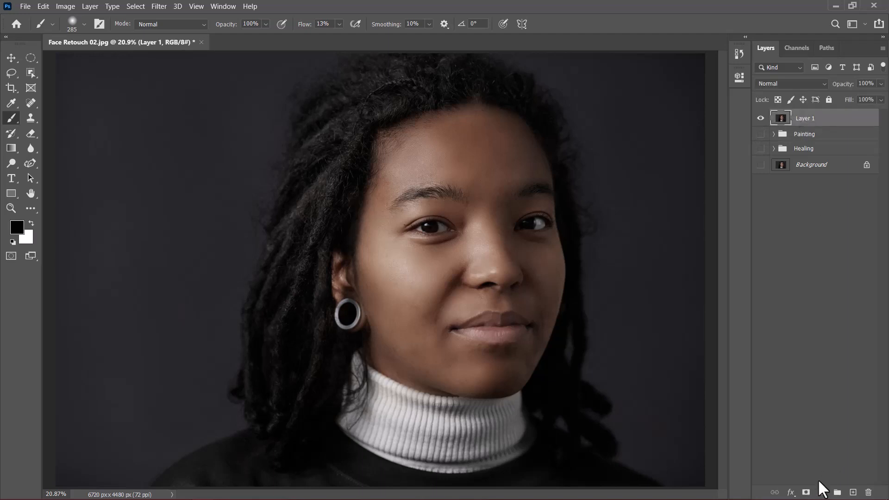
{"action": "left_click", "coordinate": [821, 492]}
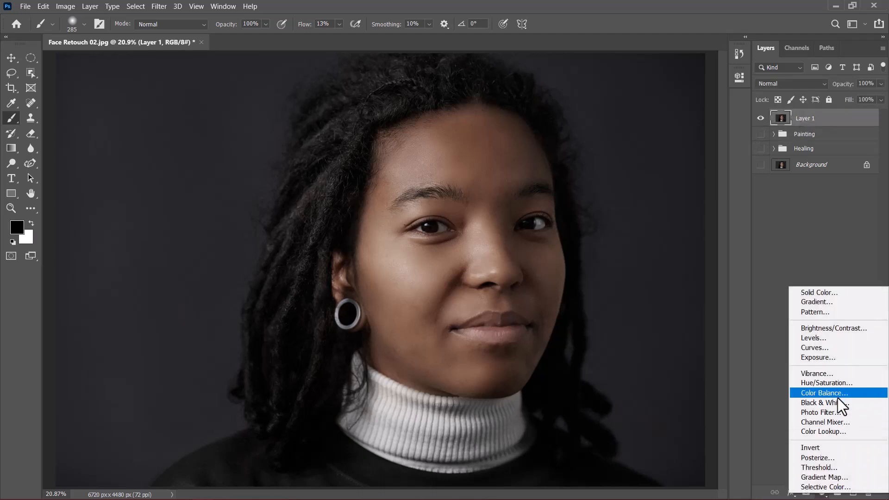
{"action": "left_click", "coordinate": [836, 384]}
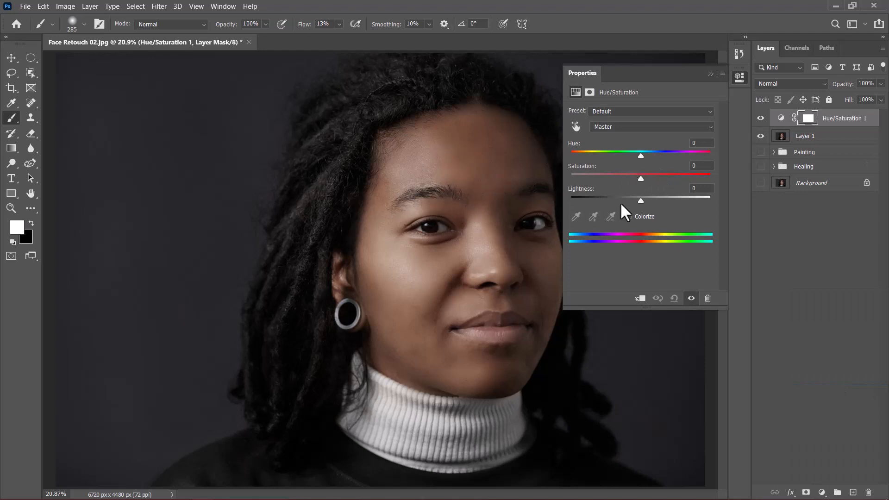
{"action": "left_click_drag", "start_coordinate": [641, 179], "coordinate": [660, 179]}
{"action": "left_click", "coordinate": [761, 118]}
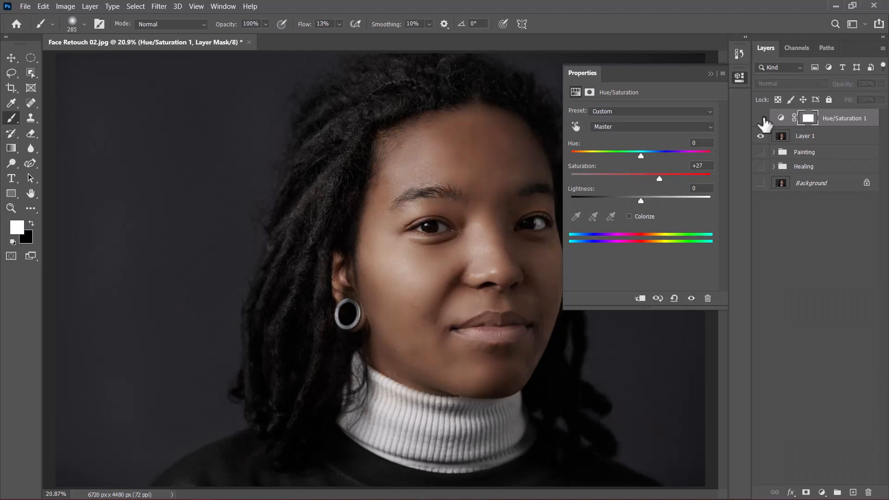
{"action": "left_click", "coordinate": [761, 119]}
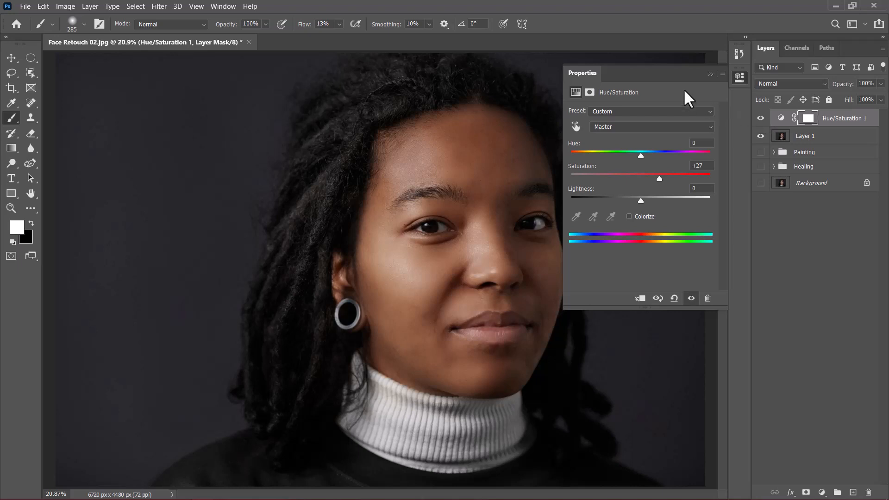
{"action": "left_click", "coordinate": [710, 74]}
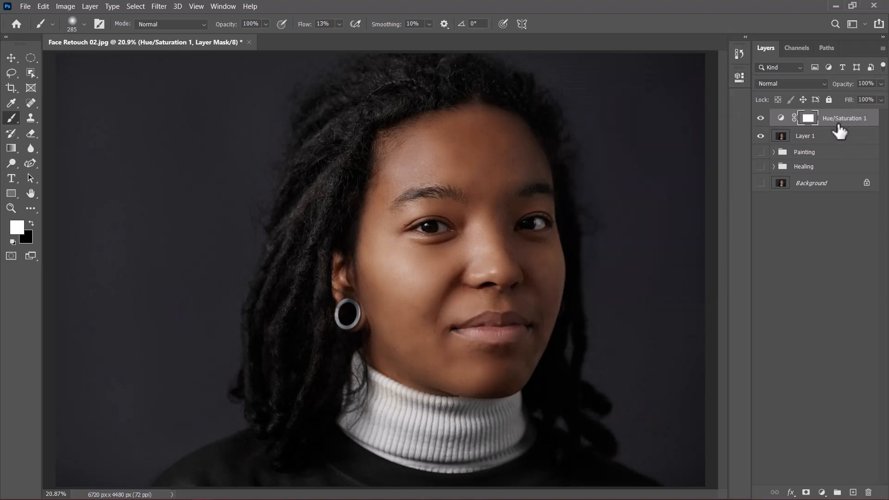
Group Layer 1 with its Hue/Saturation adjustment and stamp the visible result into a new layer above the group
{"action": "left_click", "coordinate": [823, 139], "text": "shift"}
{"action": "key", "text": "ctrl+g"}
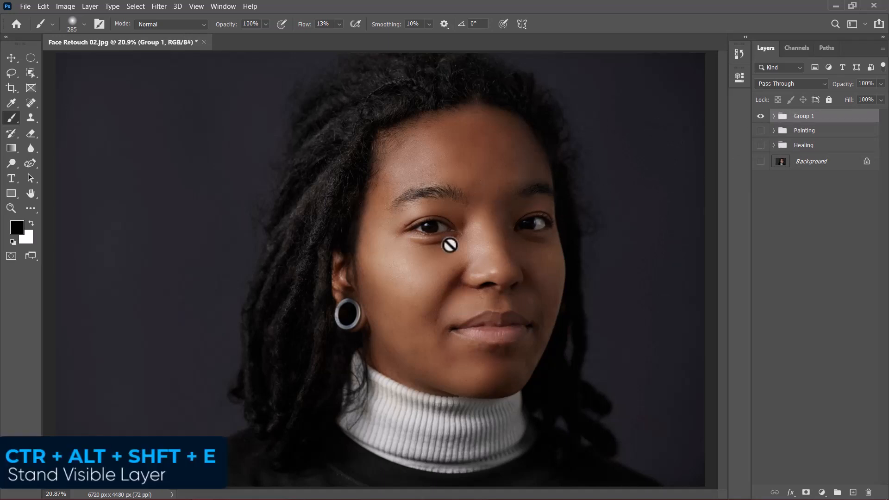
{"action": "key", "text": "ctrl+alt+shift+e"}
Rename the Hue/Saturation group to Saturation and hide it
{"action": "double_click", "coordinate": [801, 134]}
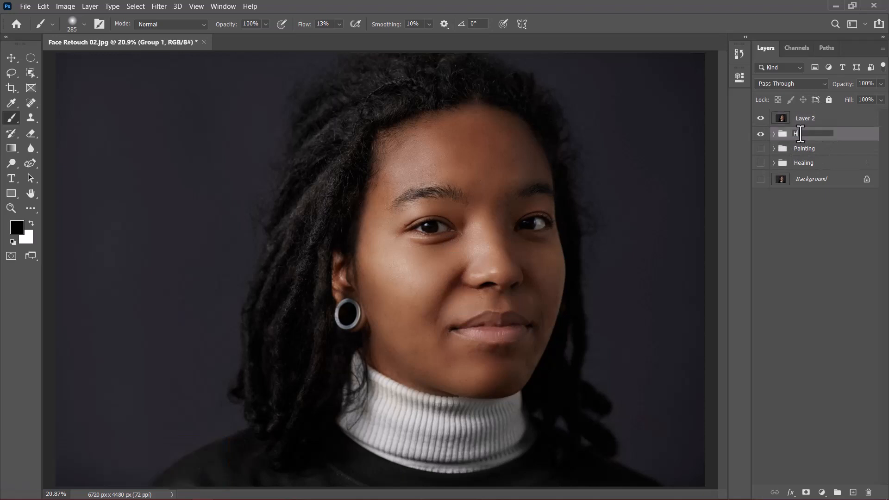
{"action": "type", "text": "Hue"}
{"action": "key", "text": "Return"}
{"action": "left_click", "coordinate": [801, 133]}
{"action": "type", "text": "Saturation"}
Convert the stamped Layer 2 to a Smart Object
{"action": "left_click", "coordinate": [795, 121]}
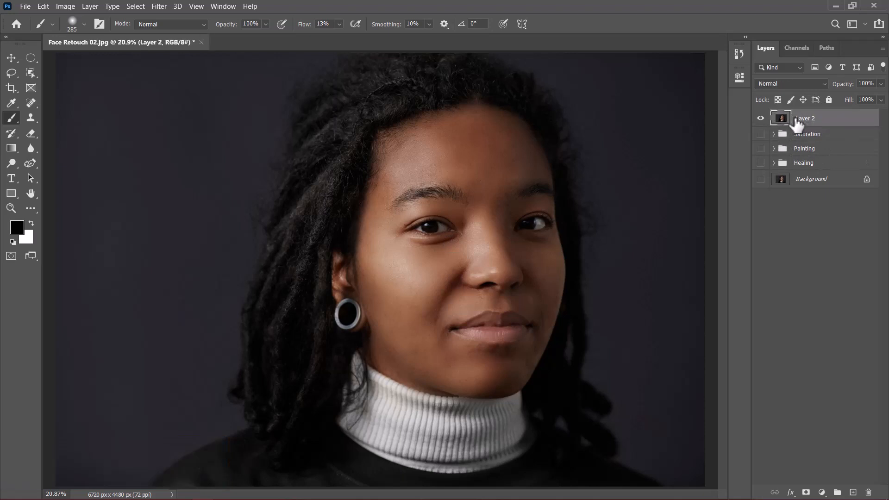
{"action": "right_click", "coordinate": [830, 121]}
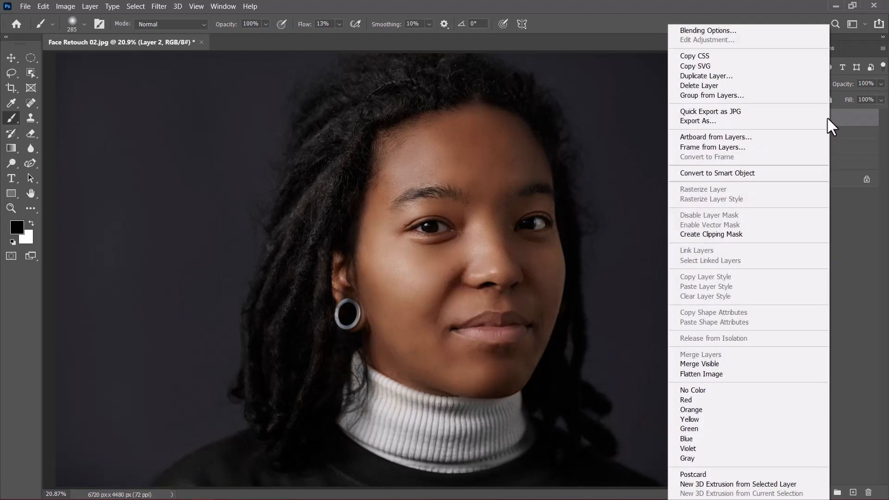
{"action": "left_click", "coordinate": [740, 173]}
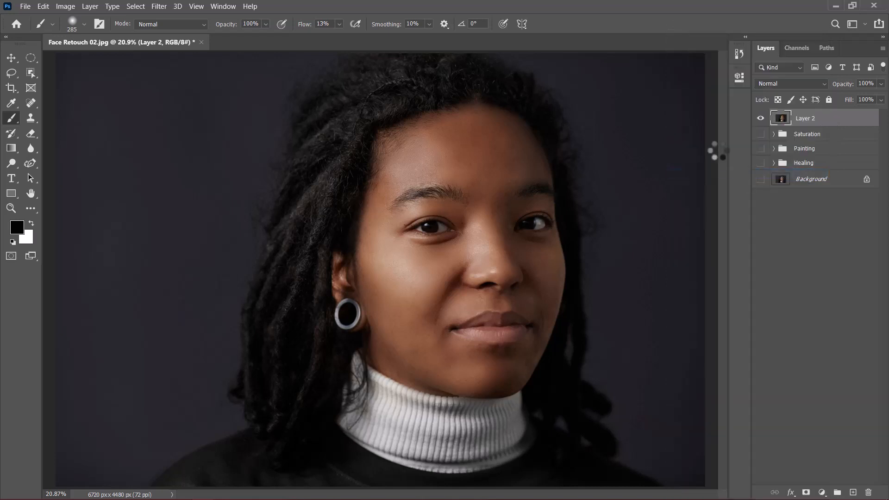
Apply Smart Sharpen to Layer 2 with Amount 397%, Reduce Noise 10% and Remove set to Lens Blur
{"action": "left_click", "coordinate": [160, 6]}
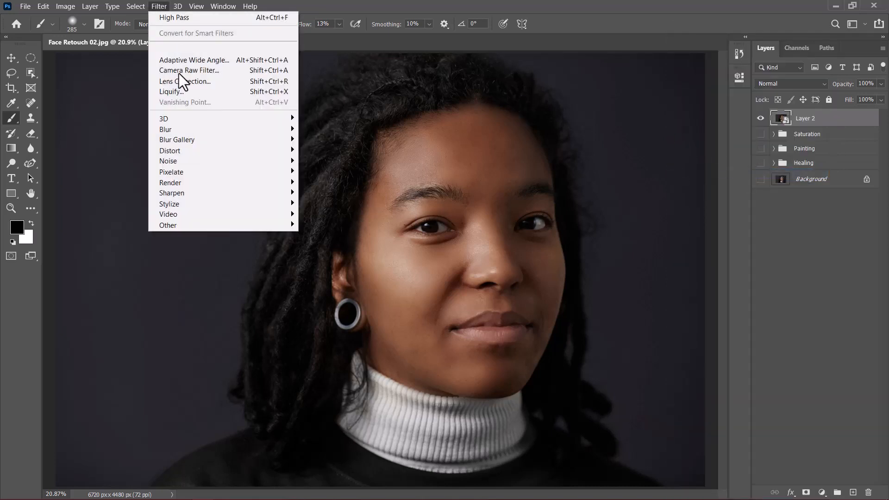
{"action": "mouse_move", "coordinate": [242, 192]}
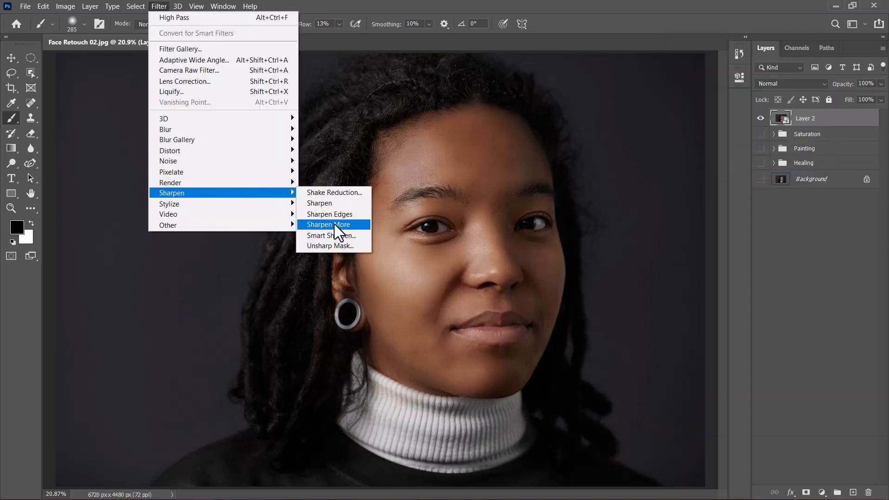
{"action": "left_click", "coordinate": [331, 236]}
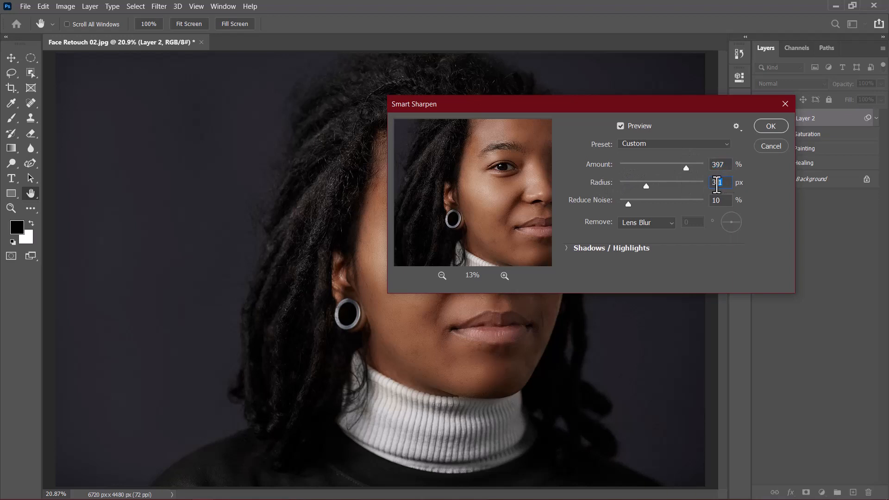
{"action": "left_click", "coordinate": [771, 125]}
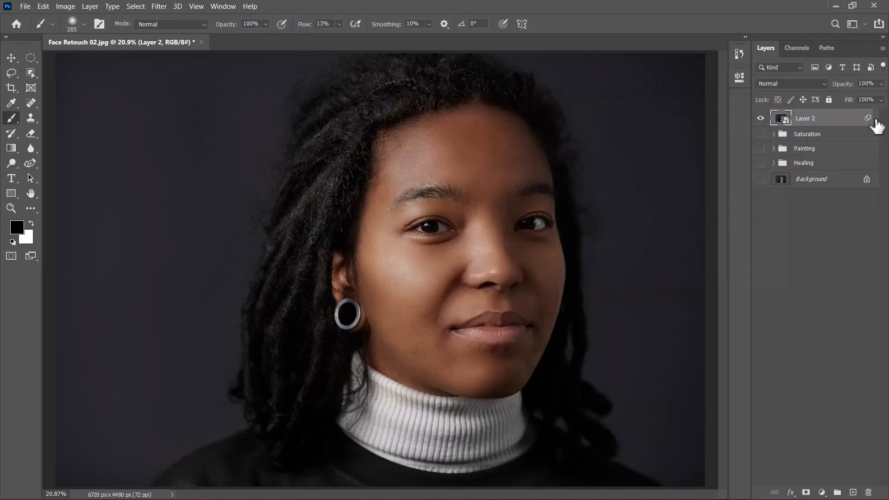
Invert Layer 2's Smart Filters mask to black and switch the layer thumbnails to the medium size
{"action": "left_click", "coordinate": [876, 119]}
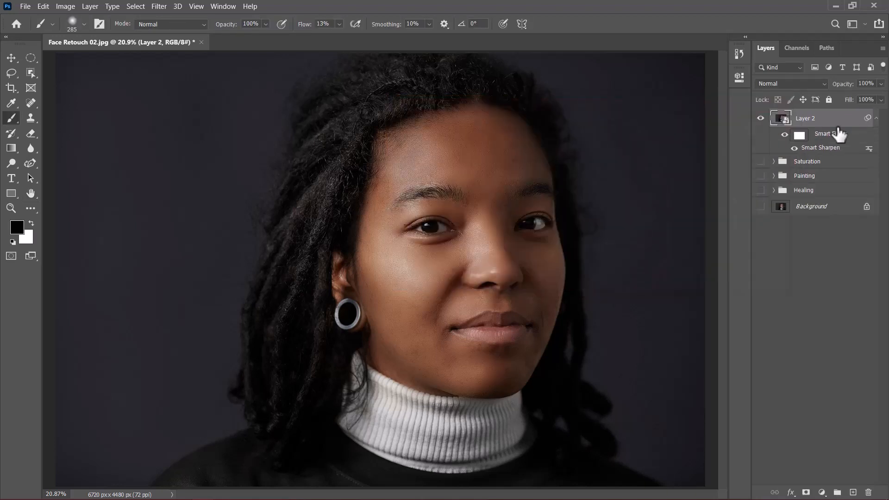
{"action": "left_click", "coordinate": [801, 134]}
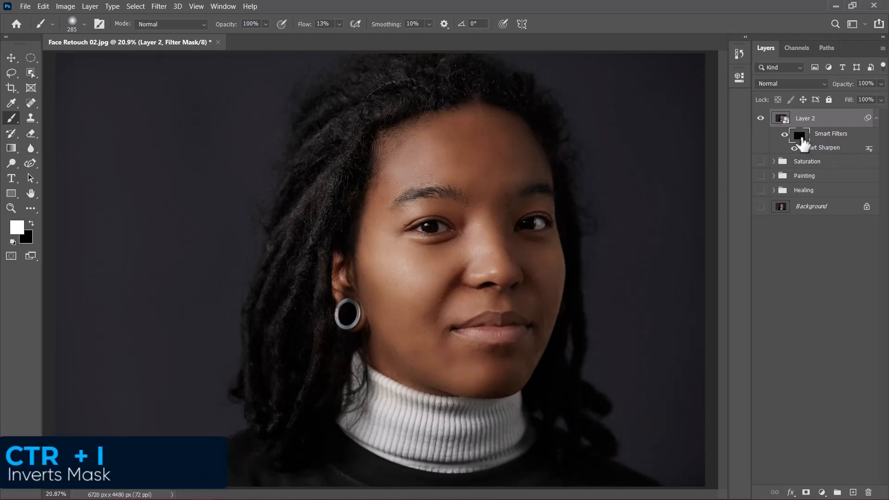
{"action": "right_click", "coordinate": [804, 262]}
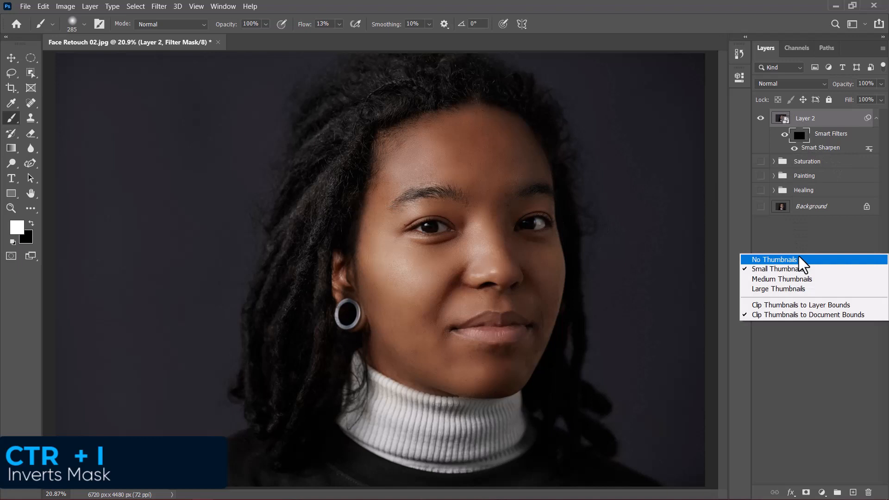
{"action": "left_click", "coordinate": [792, 281]}
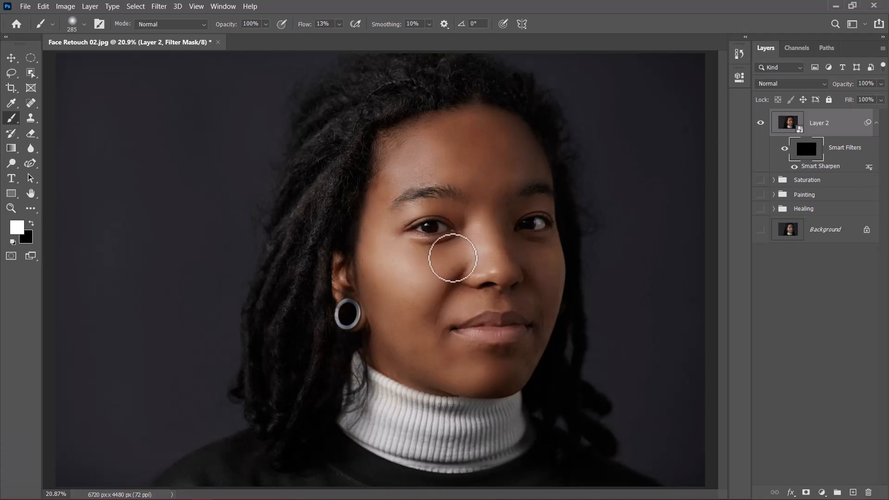
Set the brush flow to 100% and paint white on Layer 2's Smart Filters mask over both eyes
{"action": "scroll", "coordinate": [456, 254], "scroll_direction": "up", "scroll_amount": 2}
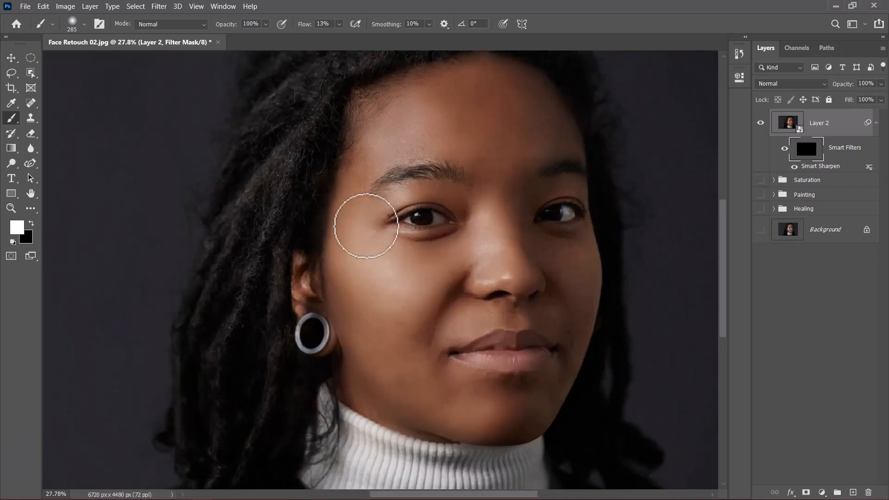
{"action": "left_click_drag", "start_coordinate": [421, 193], "coordinate": [408, 201]}
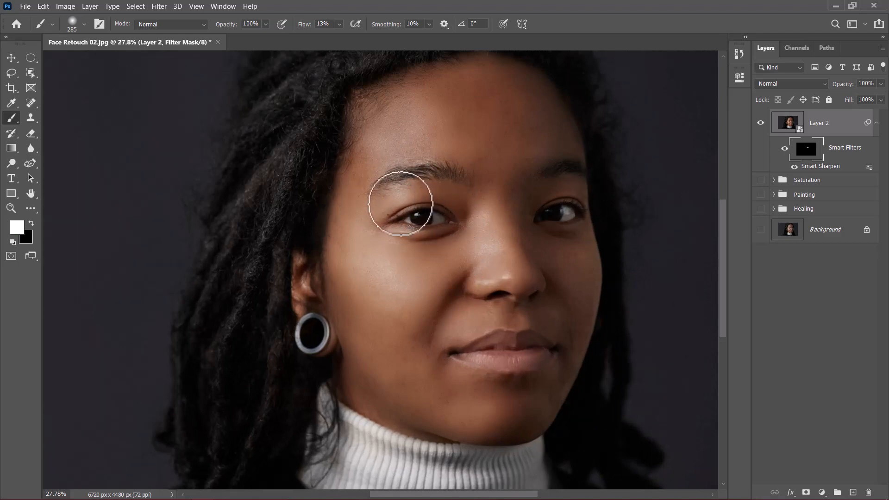
{"action": "left_click_drag", "start_coordinate": [305, 33], "coordinate": [491, 32]}
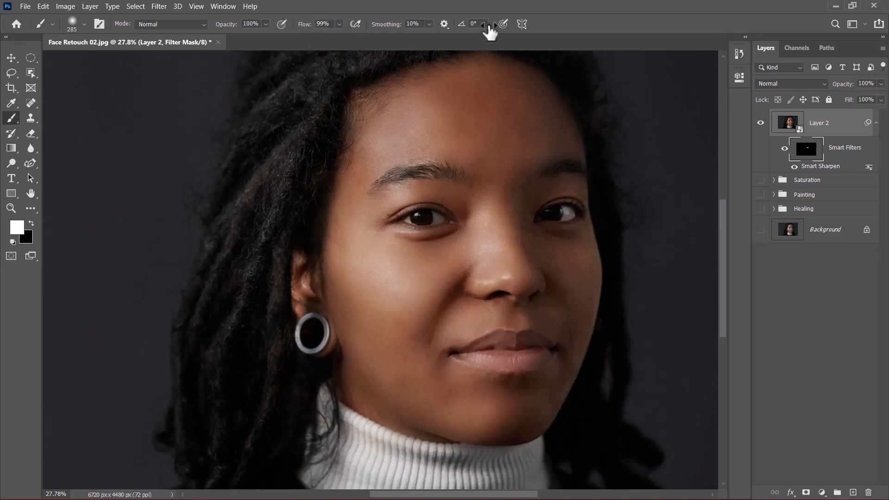
{"action": "left_click_drag", "start_coordinate": [304, 32], "coordinate": [327, 31]}
{"action": "mouse_move", "coordinate": [419, 221]}
{"action": "left_mouse_down"}
{"action": "mouse_move", "coordinate": [377, 221]}
{"action": "mouse_move", "coordinate": [423, 229]}
{"action": "mouse_move", "coordinate": [413, 233]}
{"action": "mouse_move", "coordinate": [421, 237]}
{"action": "mouse_move", "coordinate": [423, 224]}
{"action": "mouse_move", "coordinate": [399, 199]}
{"action": "mouse_move", "coordinate": [383, 201]}
{"action": "mouse_move", "coordinate": [445, 190]}
{"action": "mouse_move", "coordinate": [420, 229]}
{"action": "mouse_move", "coordinate": [432, 238]}
{"action": "mouse_move", "coordinate": [399, 244]}
{"action": "left_mouse_up"}
{"action": "left_click_drag", "start_coordinate": [575, 213], "coordinate": [563, 216]}
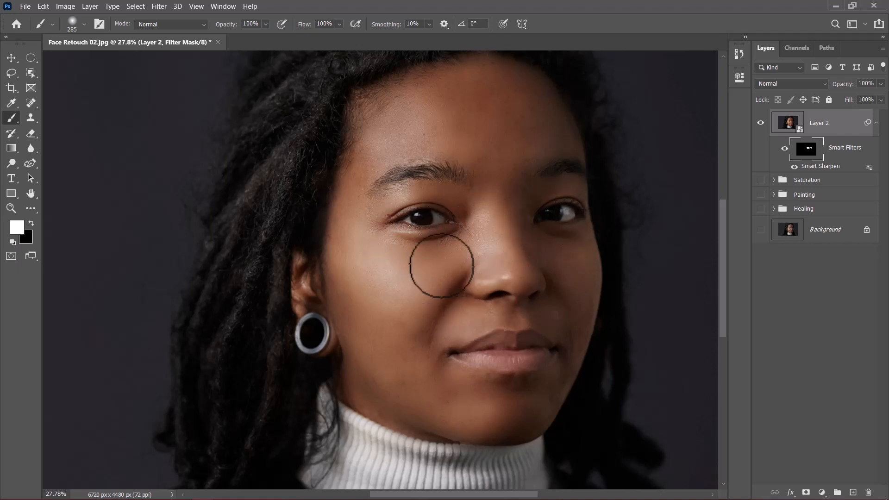
Paint white on the Smart Filters mask over the cheek, lips, forehead, earring and jaw to reveal the sharpening
{"action": "mouse_move", "coordinate": [396, 273]}
{"action": "left_mouse_down"}
{"action": "mouse_move", "coordinate": [470, 193]}
{"action": "mouse_move", "coordinate": [430, 310]}
{"action": "mouse_move", "coordinate": [394, 303]}
{"action": "mouse_move", "coordinate": [451, 387]}
{"action": "mouse_move", "coordinate": [542, 358]}
{"action": "mouse_move", "coordinate": [471, 353]}
{"action": "mouse_move", "coordinate": [558, 349]}
{"action": "left_mouse_up"}
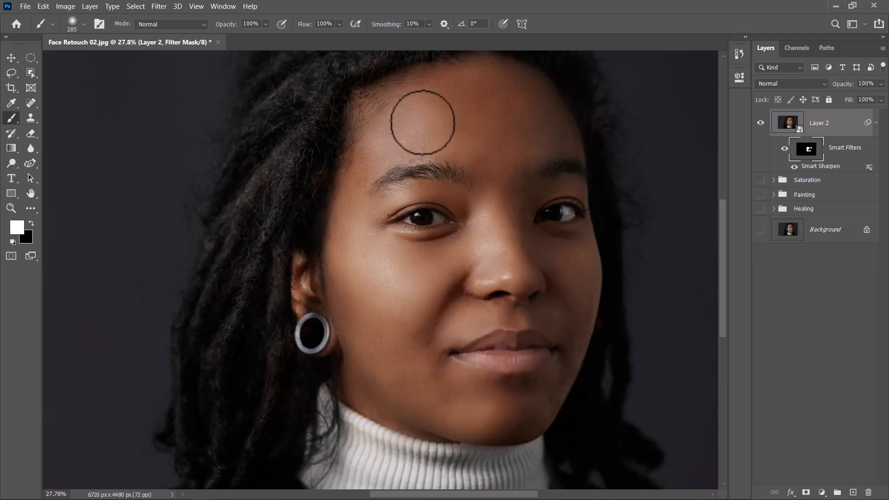
{"action": "mouse_move", "coordinate": [462, 142]}
{"action": "left_mouse_down"}
{"action": "mouse_move", "coordinate": [422, 219]}
{"action": "mouse_move", "coordinate": [453, 262]}
{"action": "mouse_move", "coordinate": [385, 204]}
{"action": "mouse_move", "coordinate": [377, 175]}
{"action": "mouse_move", "coordinate": [404, 156]}
{"action": "mouse_move", "coordinate": [326, 197]}
{"action": "left_mouse_up"}
{"action": "left_click_drag", "start_coordinate": [300, 300], "coordinate": [304, 370]}
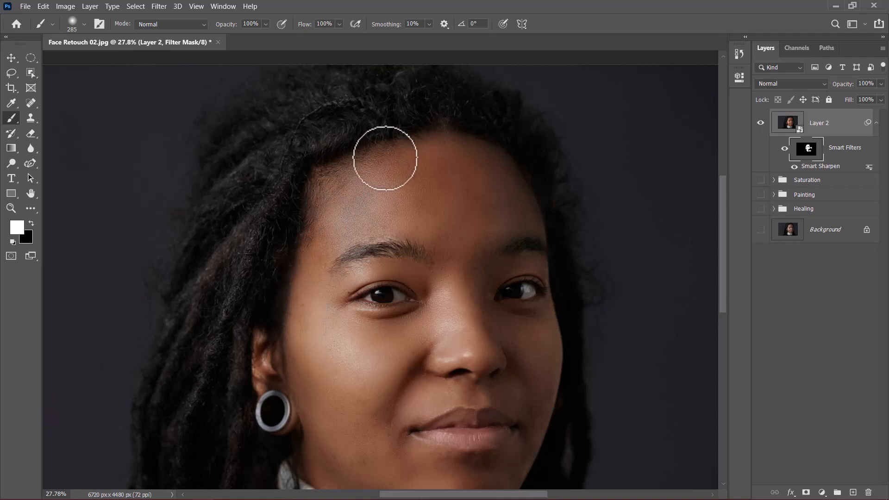
{"action": "mouse_move", "coordinate": [385, 158]}
{"action": "left_mouse_down"}
{"action": "mouse_move", "coordinate": [471, 240]}
{"action": "mouse_move", "coordinate": [415, 153]}
{"action": "mouse_move", "coordinate": [444, 163]}
{"action": "mouse_move", "coordinate": [454, 208]}
{"action": "left_mouse_up"}
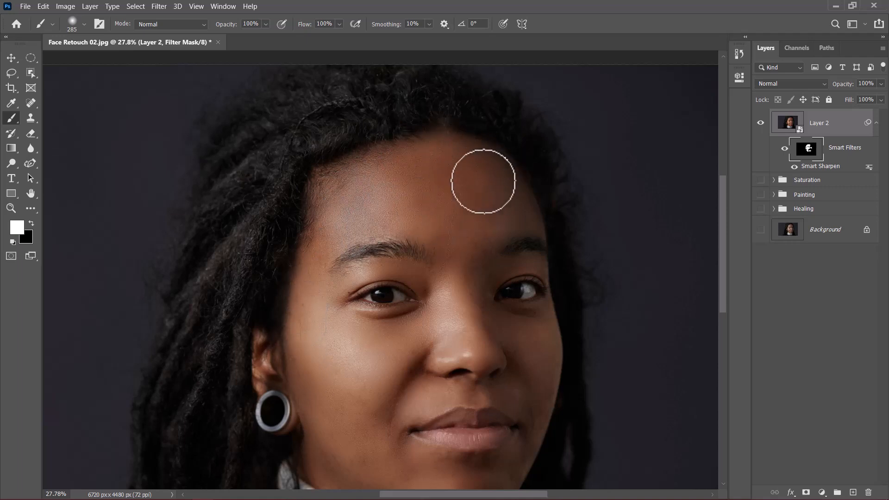
{"action": "left_click_drag", "start_coordinate": [499, 225], "coordinate": [450, 157]}
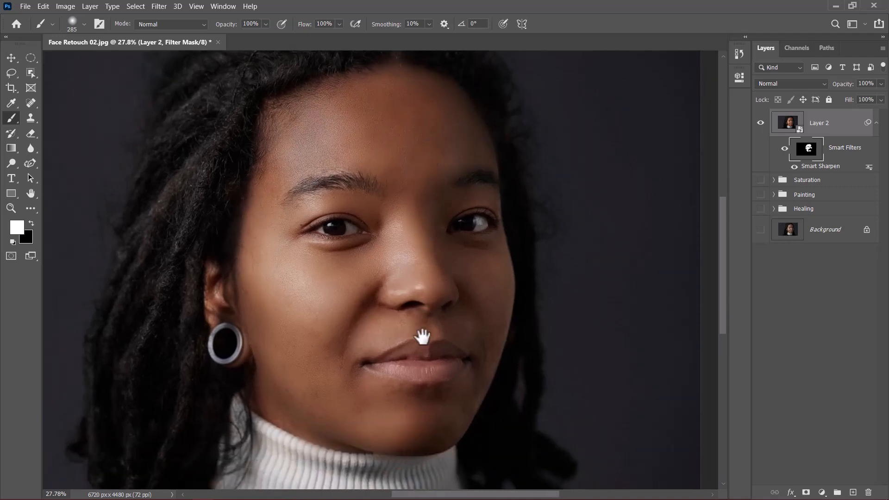
{"action": "mouse_move", "coordinate": [369, 395]}
{"action": "left_mouse_down"}
{"action": "mouse_move", "coordinate": [395, 431]}
{"action": "mouse_move", "coordinate": [460, 419]}
{"action": "mouse_move", "coordinate": [447, 448]}
{"action": "mouse_move", "coordinate": [316, 396]}
{"action": "mouse_move", "coordinate": [383, 425]}
{"action": "left_mouse_up"}
{"action": "key", "text": "ctrl+0"}
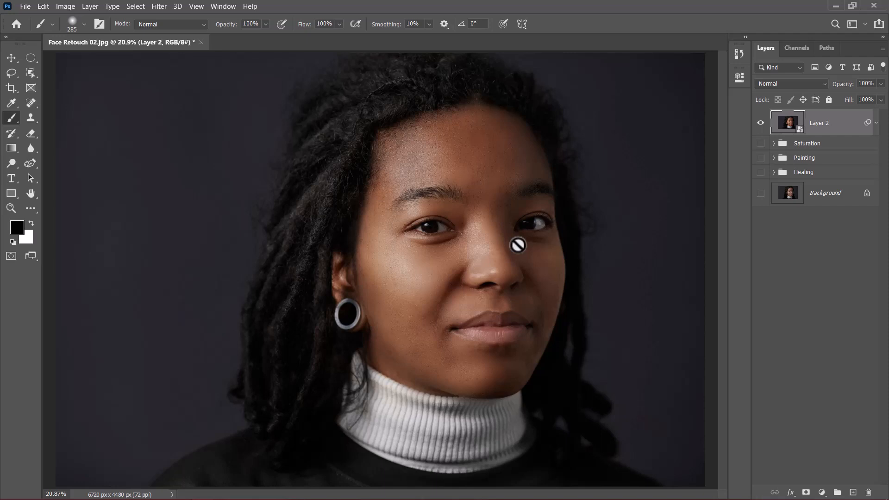
Add a Curves adjustment above Layer 2 and brighten the image with a point at Input 227, Output 241
{"action": "left_click", "coordinate": [822, 494]}
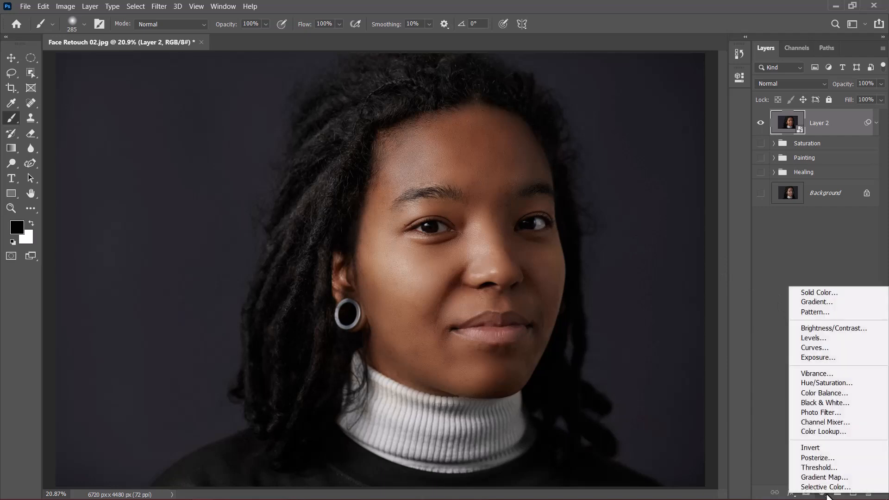
{"action": "left_click", "coordinate": [811, 343]}
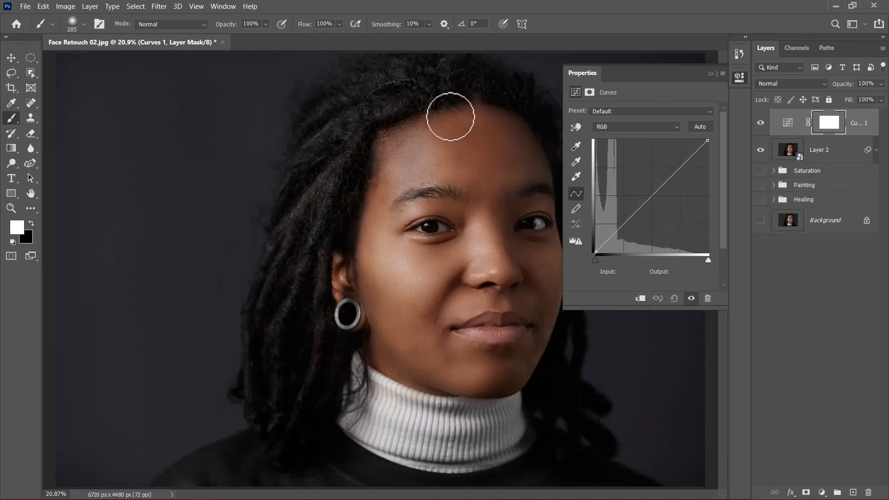
{"action": "left_click", "coordinate": [576, 126]}
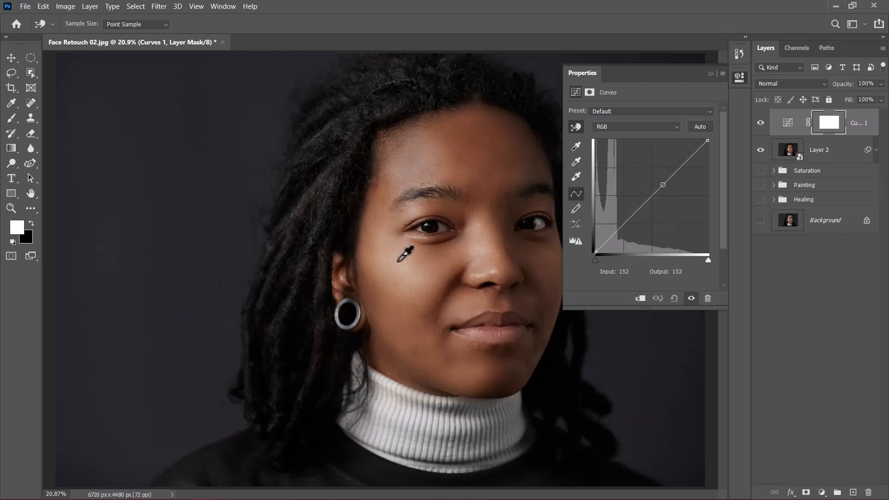
{"action": "left_click", "coordinate": [700, 149]}
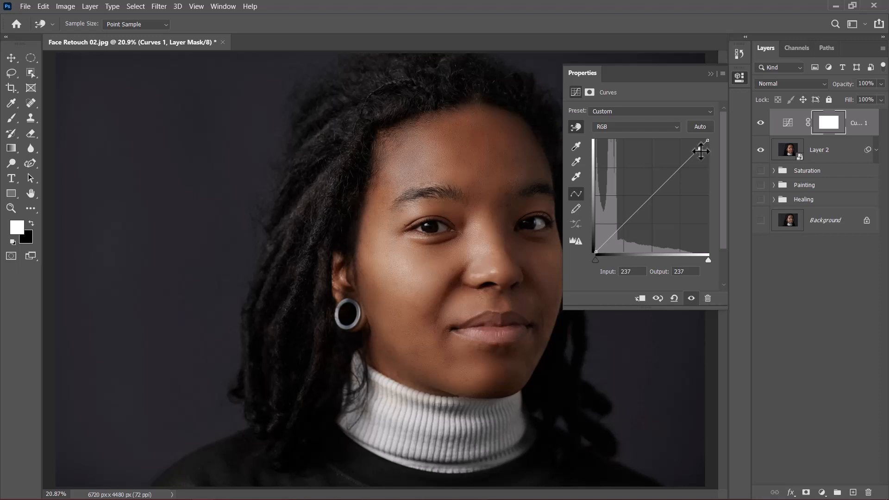
{"action": "left_click_drag", "start_coordinate": [701, 151], "coordinate": [696, 146]}
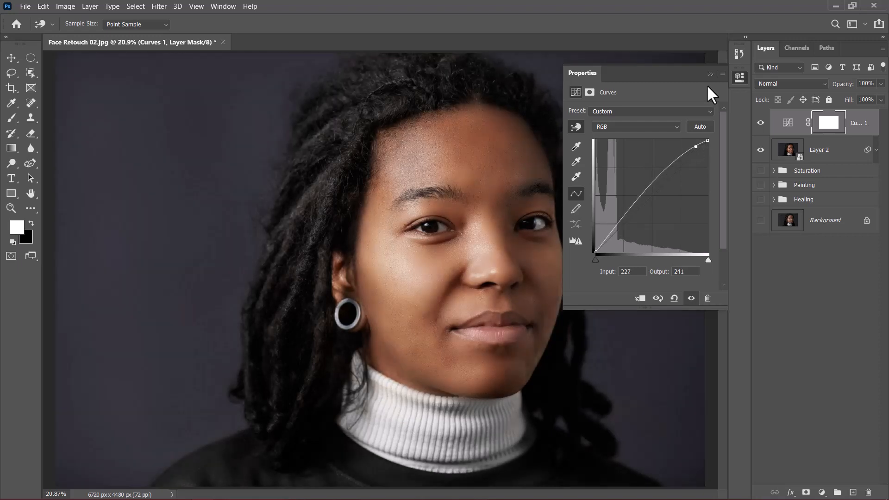
{"action": "left_click", "coordinate": [711, 74]}
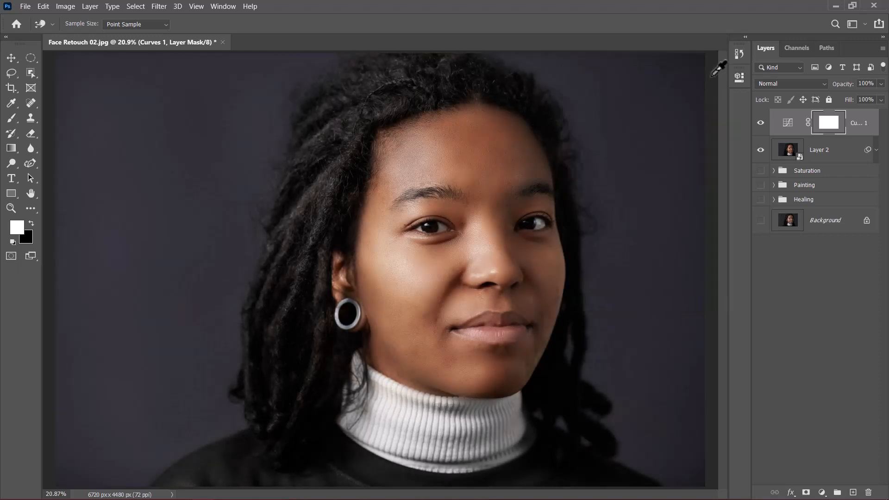
Shrink the layer thumbnails, rename the Curves layer Highlights and invert its mask to black
{"action": "right_click", "coordinate": [802, 279]}
{"action": "left_click", "coordinate": [787, 296]}
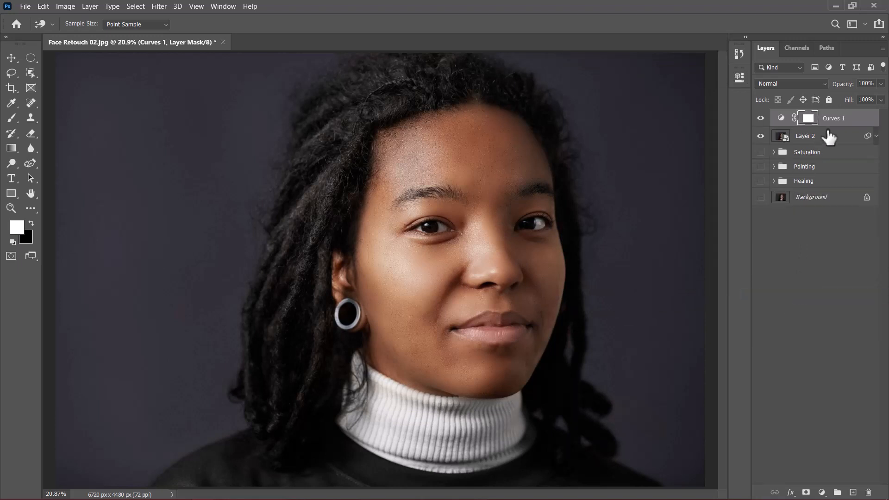
{"action": "key", "text": "b"}
{"action": "double_click", "coordinate": [833, 118]}
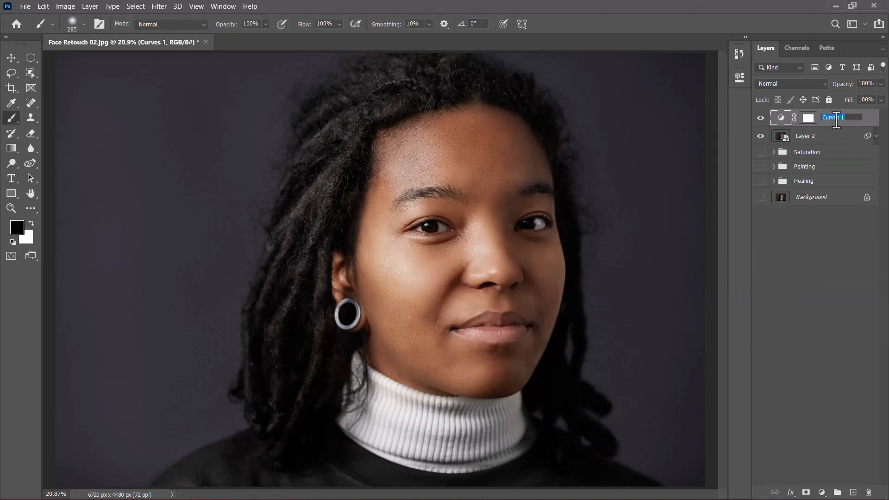
{"action": "type", "text": "Highlights"}
{"action": "key", "text": "Return"}
{"action": "left_click", "coordinate": [808, 120]}
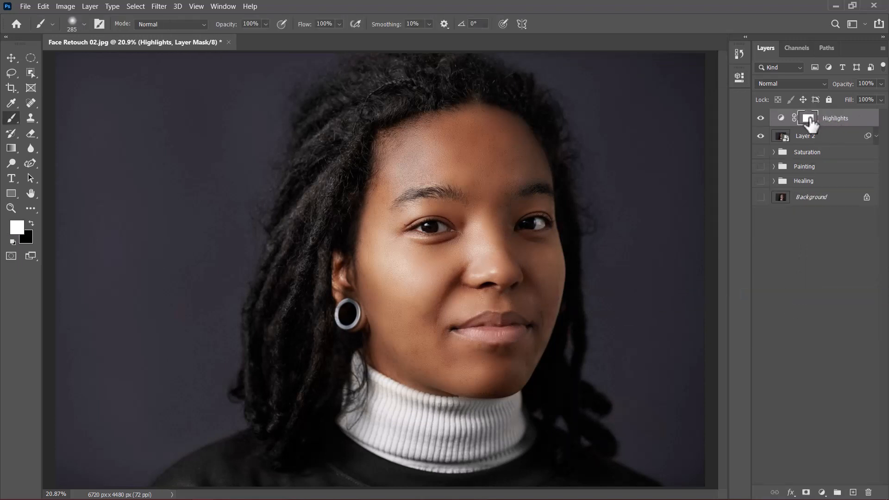
{"action": "key", "text": "ctrl+i"}
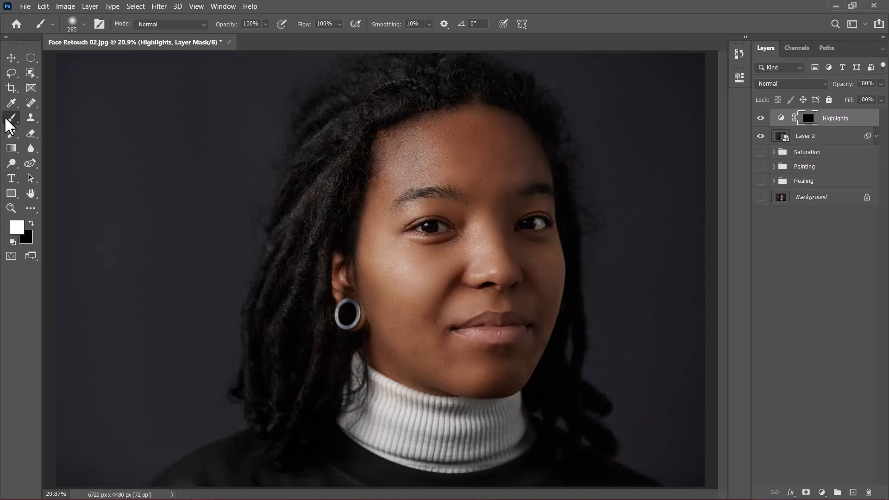
Choose the Soft Round Pressure Size brush at 23% flow and paint white on the Highlights mask over the cheek beside the earring
{"action": "left_click_drag", "start_coordinate": [307, 25], "coordinate": [285, 26]}
{"action": "left_click", "coordinate": [73, 24]}
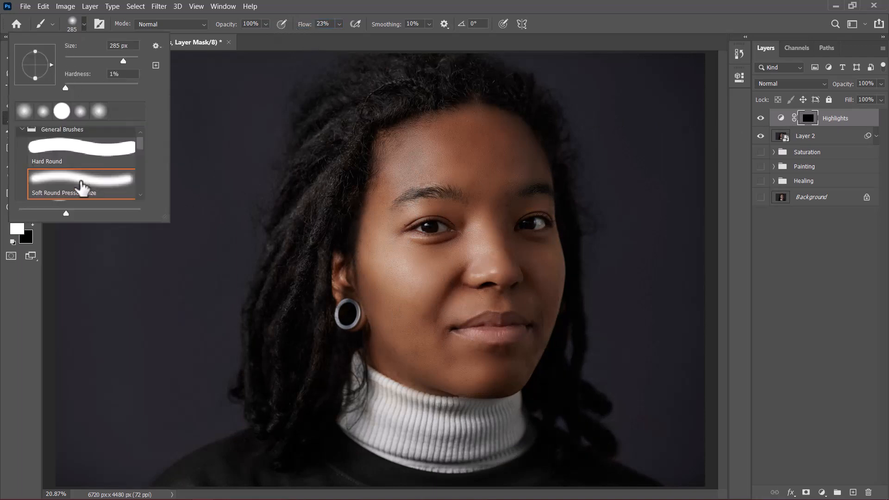
{"action": "double_click", "coordinate": [81, 187]}
{"action": "scroll", "coordinate": [430, 315], "scroll_direction": "up", "scroll_amount": 2}
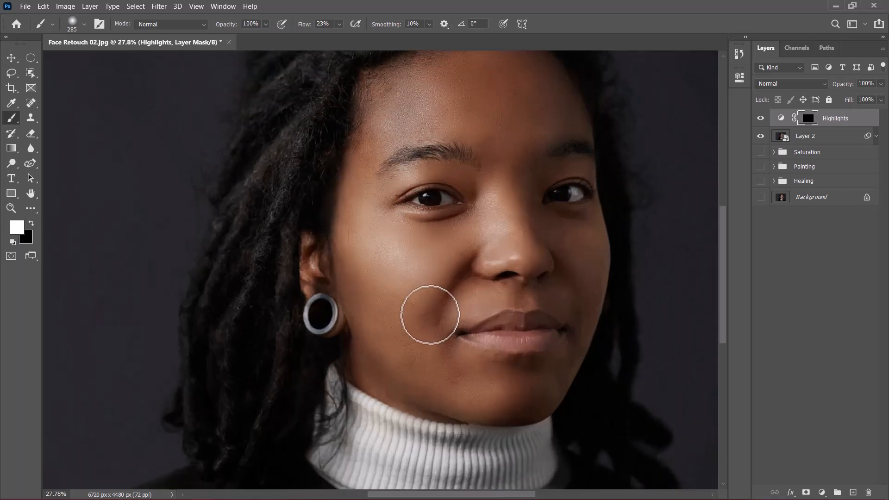
{"action": "scroll", "coordinate": [429, 315], "scroll_direction": "up", "scroll_amount": 1}
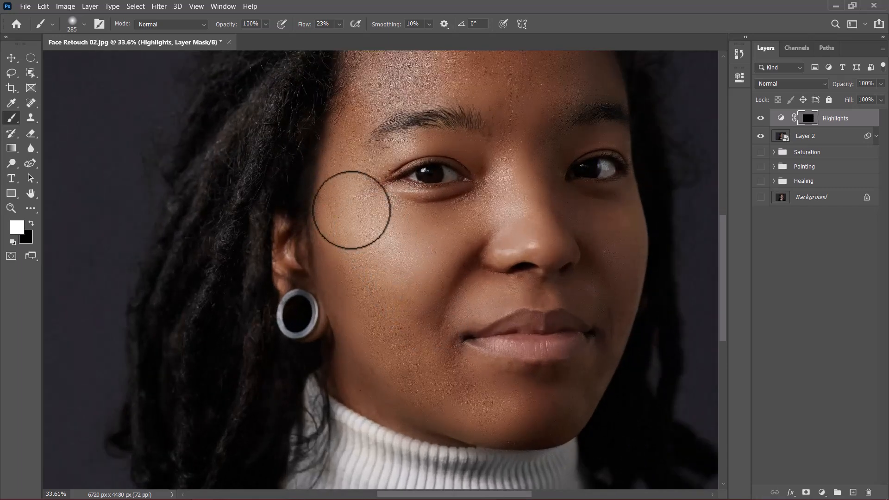
{"action": "mouse_move", "coordinate": [353, 213]}
{"action": "left_mouse_down"}
{"action": "mouse_move", "coordinate": [415, 264]}
{"action": "mouse_move", "coordinate": [369, 209]}
{"action": "mouse_move", "coordinate": [376, 226]}
{"action": "mouse_move", "coordinate": [369, 249]}
{"action": "mouse_move", "coordinate": [380, 276]}
{"action": "mouse_move", "coordinate": [399, 289]}
{"action": "left_mouse_up"}
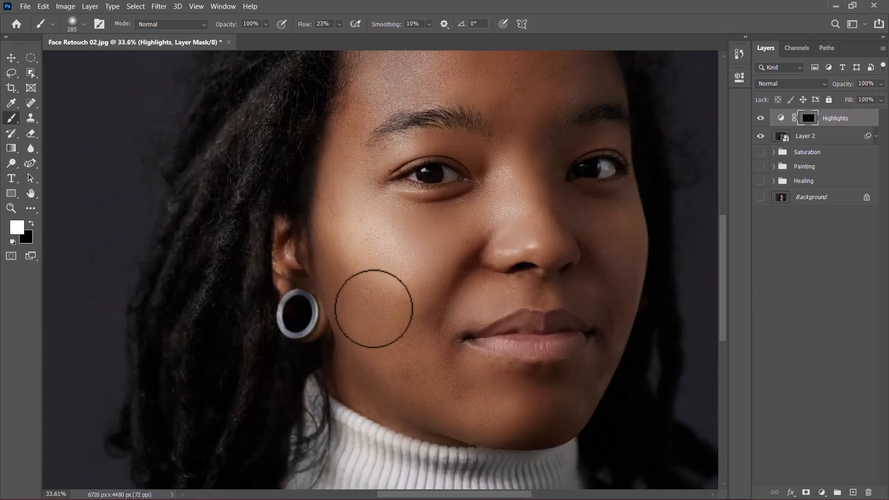
Set the brush to 56% opacity and 13% flow, and paint the Highlights mask over the cheek and along the nose
{"action": "left_click_drag", "start_coordinate": [311, 24], "coordinate": [306, 24]}
{"action": "left_click_drag", "start_coordinate": [225, 24], "coordinate": [203, 25]}
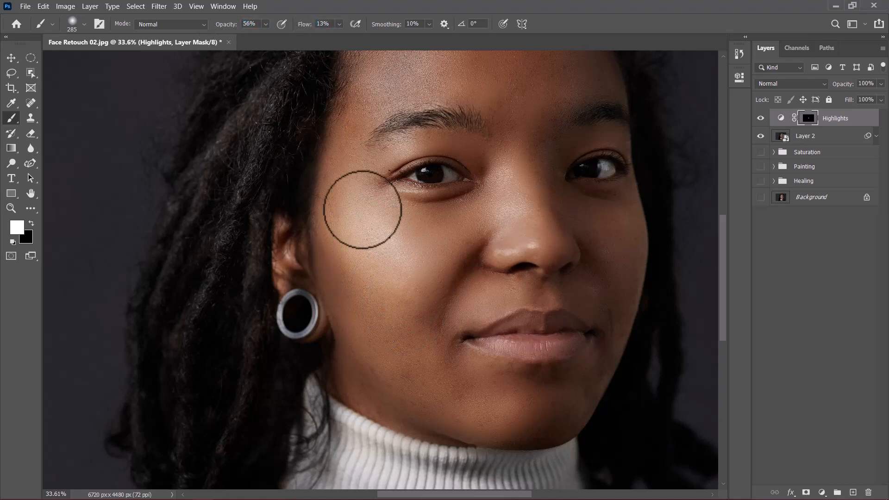
{"action": "mouse_move", "coordinate": [362, 209]}
{"action": "left_mouse_down"}
{"action": "mouse_move", "coordinate": [423, 271]}
{"action": "mouse_move", "coordinate": [343, 264]}
{"action": "mouse_move", "coordinate": [372, 333]}
{"action": "mouse_move", "coordinate": [411, 338]}
{"action": "left_mouse_up"}
{"action": "scroll", "coordinate": [463, 301], "scroll_direction": "up", "scroll_amount": 3}
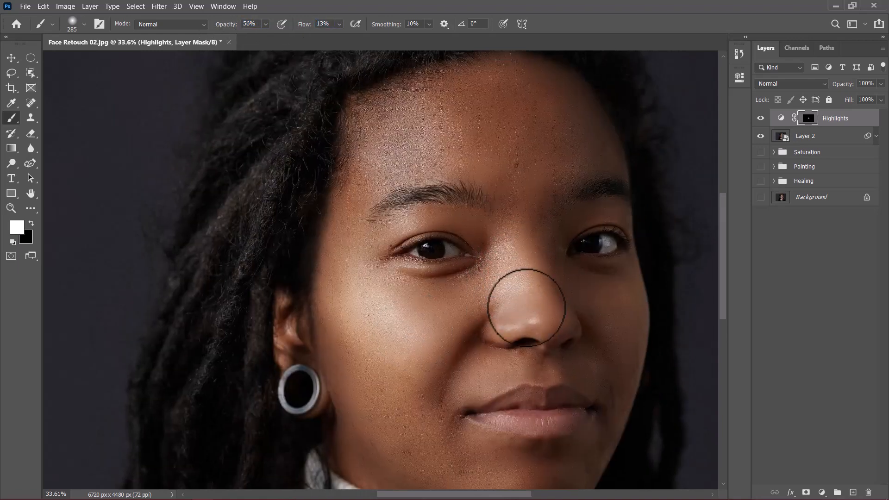
{"action": "left_click_drag", "start_coordinate": [543, 307], "coordinate": [501, 220]}
{"action": "mouse_move", "coordinate": [382, 270]}
{"action": "left_mouse_down"}
{"action": "mouse_move", "coordinate": [347, 305]}
{"action": "mouse_move", "coordinate": [403, 345]}
{"action": "left_mouse_up"}
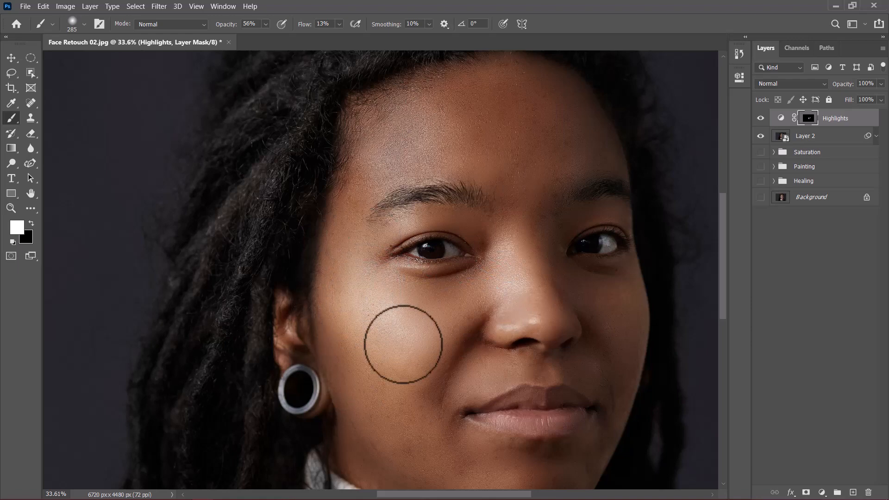
{"action": "scroll", "coordinate": [407, 278], "scroll_direction": "up", "scroll_amount": 3}
{"action": "scroll", "coordinate": [402, 338], "scroll_direction": "down", "scroll_amount": 2}
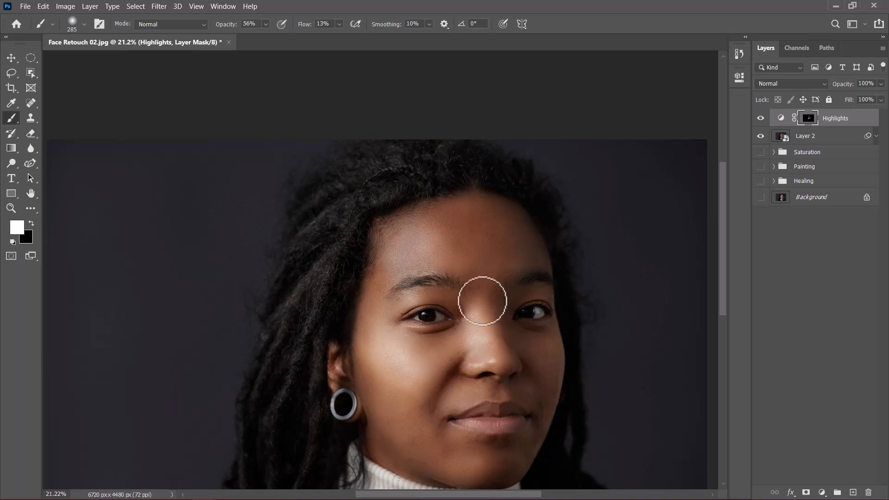
Raise the brush flow to 48% and paint more of the Highlights mask over the lit areas of the face
{"action": "left_click_drag", "start_coordinate": [304, 26], "coordinate": [438, 241]}
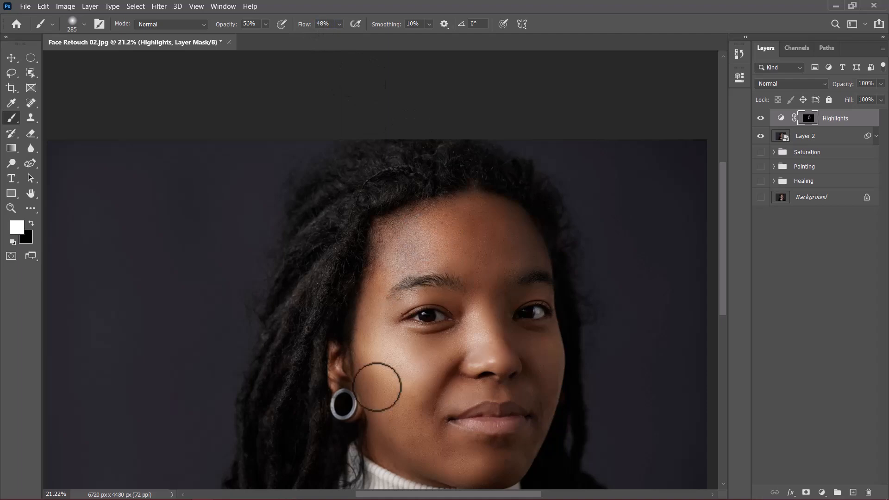
{"action": "mouse_move", "coordinate": [411, 409]}
{"action": "left_mouse_down"}
{"action": "mouse_move", "coordinate": [403, 424]}
{"action": "mouse_move", "coordinate": [429, 399]}
{"action": "mouse_move", "coordinate": [403, 430]}
{"action": "left_mouse_up"}
{"action": "scroll", "coordinate": [406, 238], "scroll_direction": "down", "scroll_amount": 5}
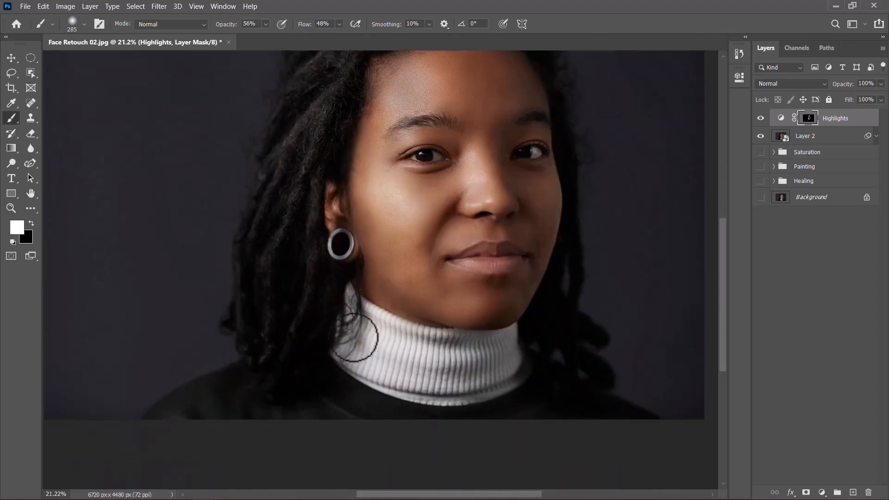
{"action": "left_click_drag", "start_coordinate": [344, 173], "coordinate": [417, 322]}
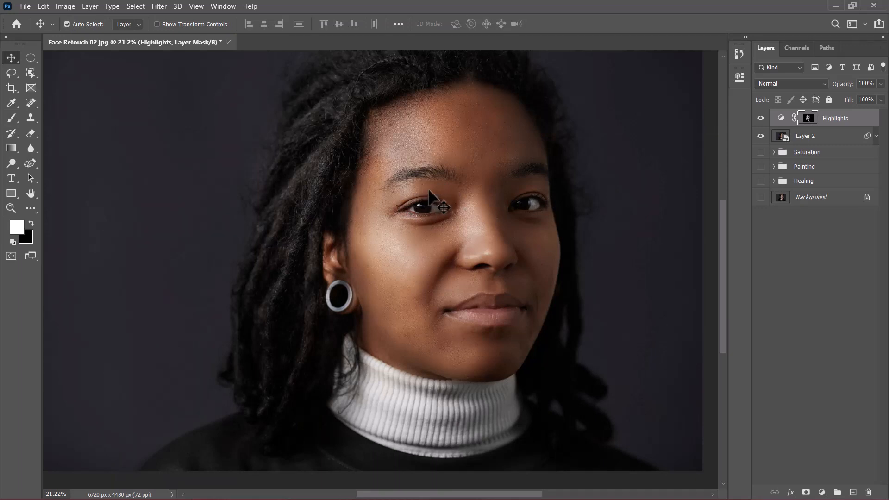
Add another Curves adjustment above Highlights and darken the shadows with a point at Input 40, Output 31
{"action": "left_click", "coordinate": [823, 492]}
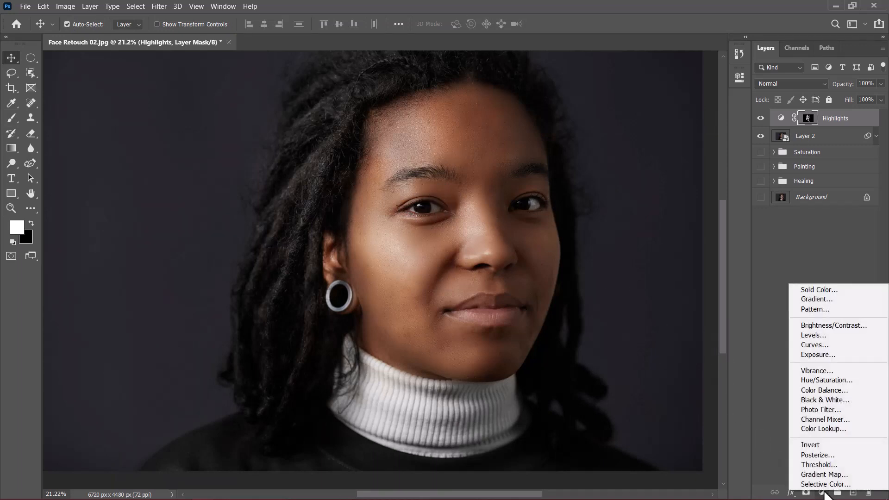
{"action": "left_click", "coordinate": [822, 344]}
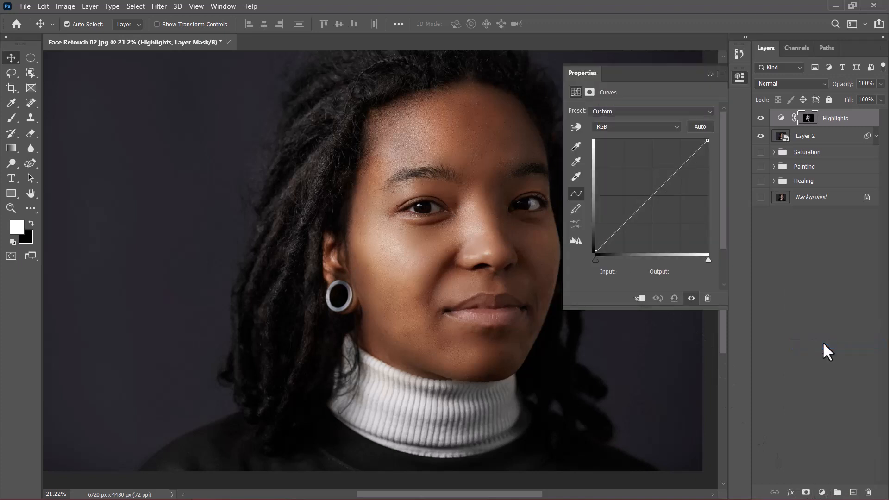
{"action": "left_click", "coordinate": [575, 126]}
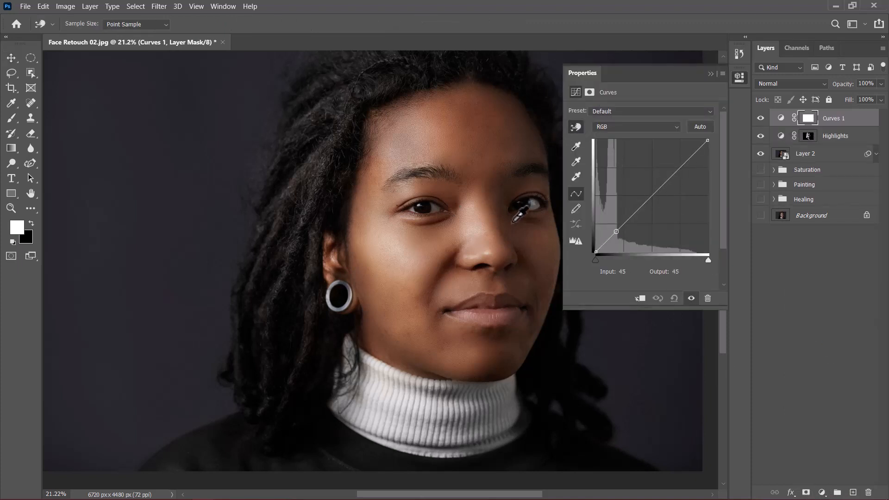
{"action": "left_click_drag", "start_coordinate": [514, 221], "coordinate": [516, 224]}
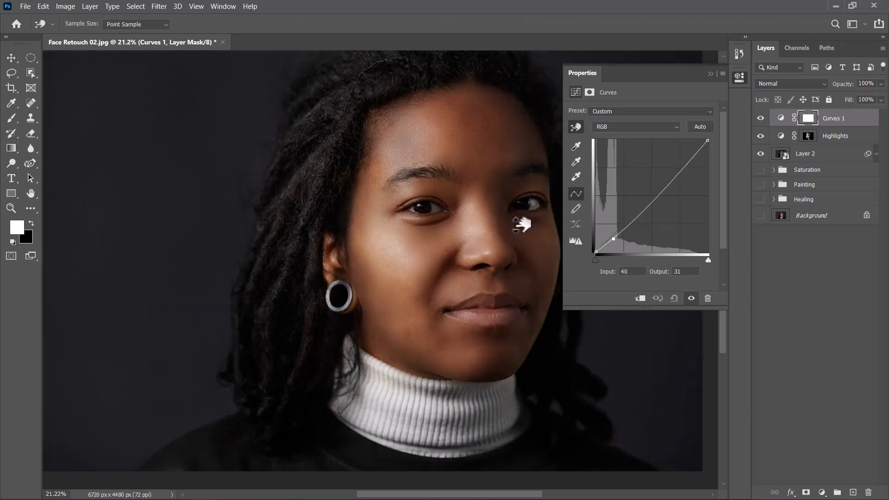
{"action": "left_click", "coordinate": [711, 74]}
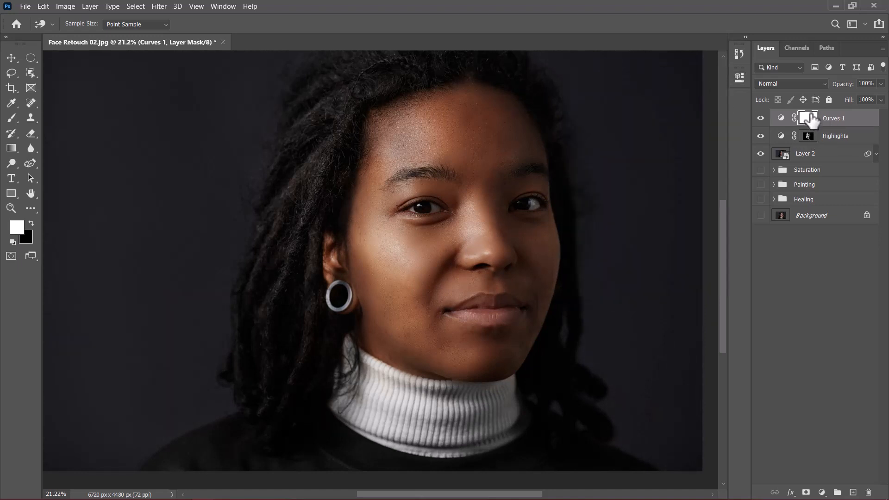
Invert the new Curves mask to black and paint white along the far edge of the face with a brush at 62% opacity, 18% flow
{"action": "key", "text": "ctrl+i"}
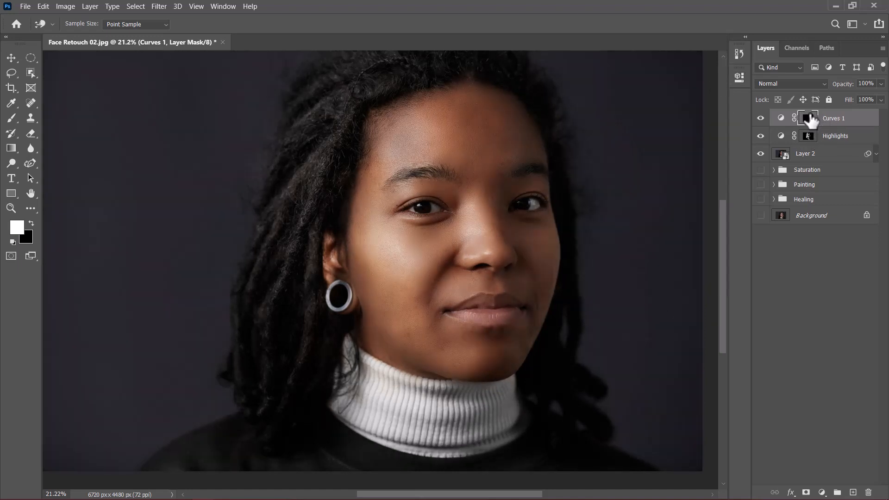
{"action": "left_click", "coordinate": [13, 120]}
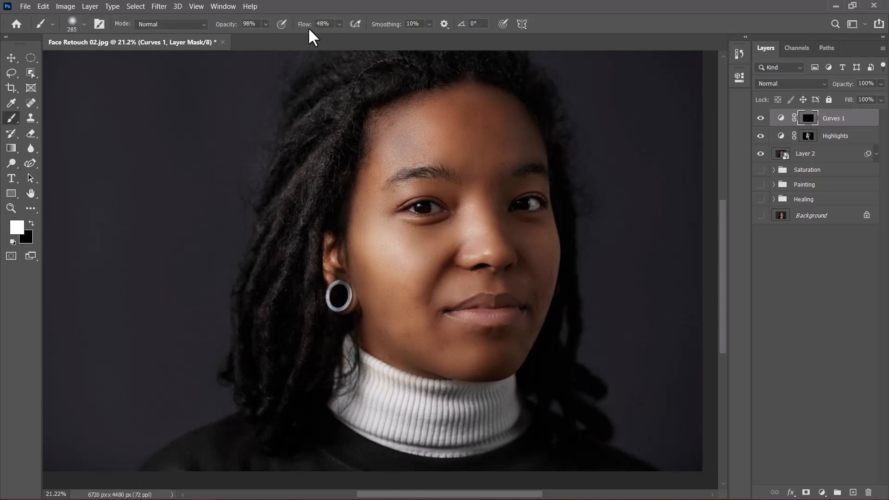
{"action": "left_click_drag", "start_coordinate": [305, 25], "coordinate": [284, 28]}
{"action": "left_click_drag", "start_coordinate": [229, 26], "coordinate": [214, 26]}
{"action": "mouse_move", "coordinate": [555, 257]}
{"action": "left_mouse_down"}
{"action": "mouse_move", "coordinate": [505, 385]}
{"action": "mouse_move", "coordinate": [414, 394]}
{"action": "mouse_move", "coordinate": [592, 404]}
{"action": "mouse_move", "coordinate": [538, 157]}
{"action": "left_mouse_up"}
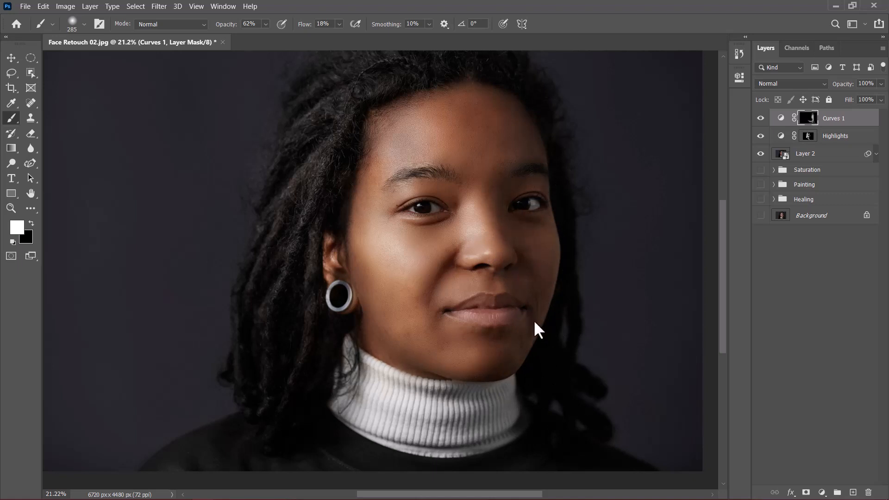
{"action": "key", "text": "ctrl+0"}
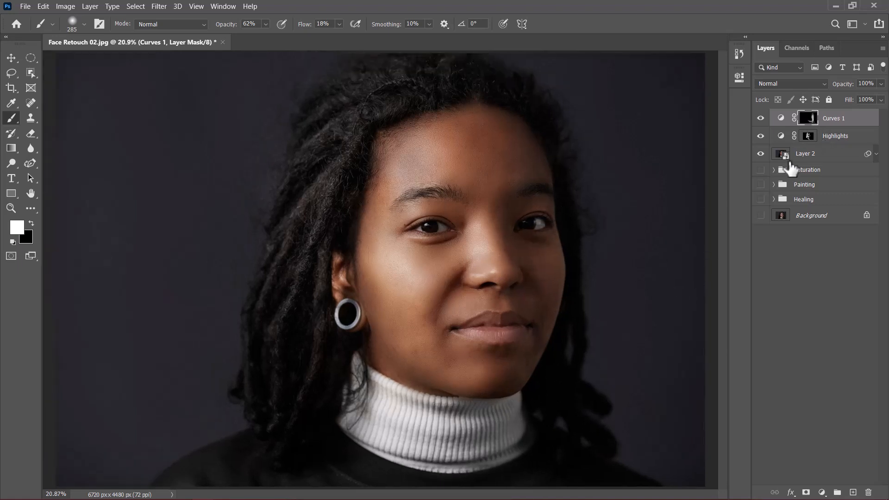
Group the new Curves layer with the Highlights layer and name the group "Shadows and highlights"
{"action": "left_click", "coordinate": [834, 138], "text": "shift"}
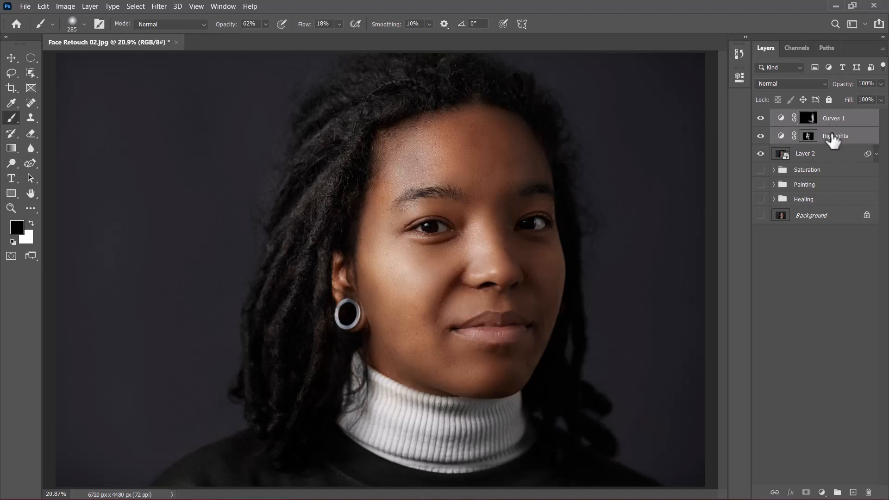
{"action": "key", "text": "ctrl+g"}
{"action": "double_click", "coordinate": [805, 116]}
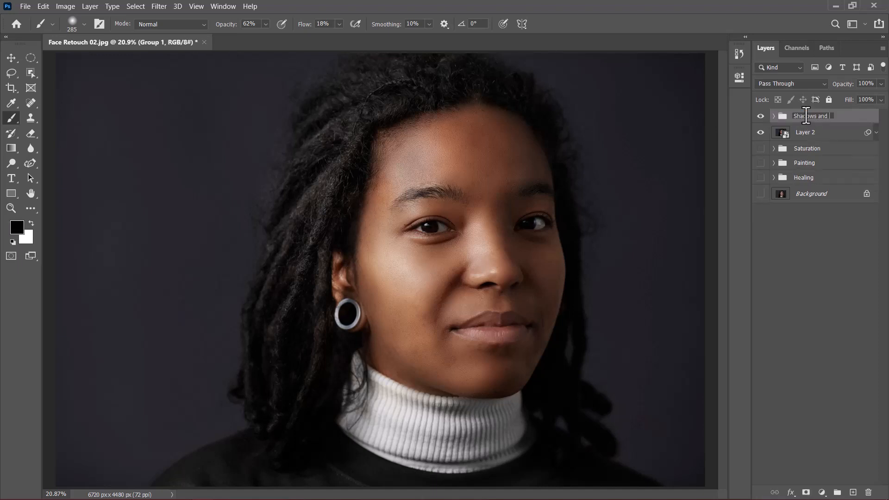
{"action": "key", "text": "Return"}
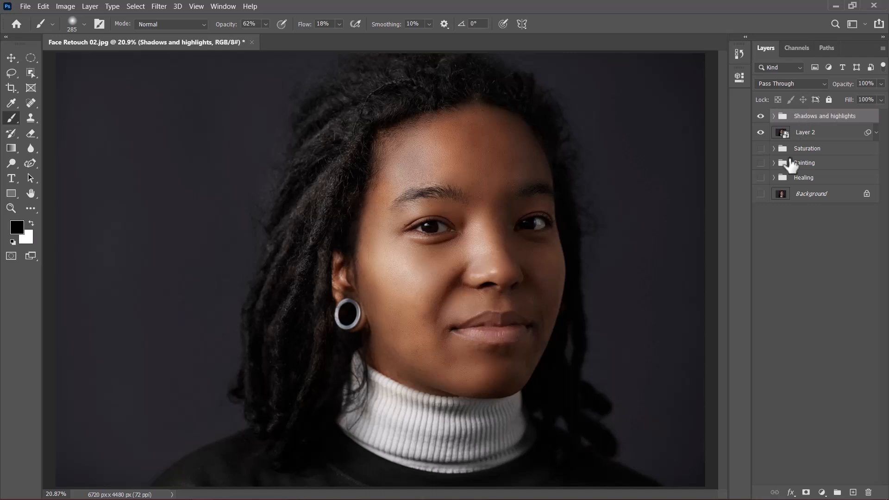
Compare the portrait with the Shadows and highlights group hidden and shown
{"action": "left_click", "coordinate": [761, 116]}
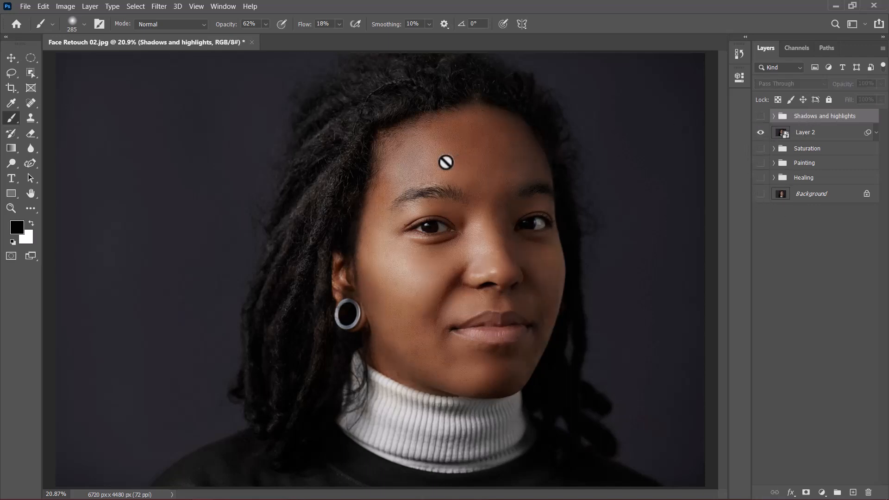
{"action": "left_click", "coordinate": [761, 116]}
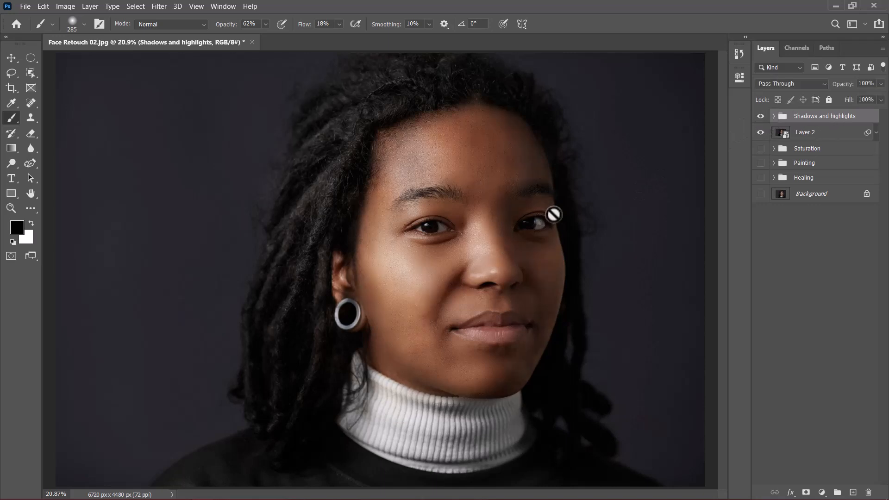
{"action": "scroll", "coordinate": [499, 290], "scroll_direction": "down", "scroll_amount": 3}
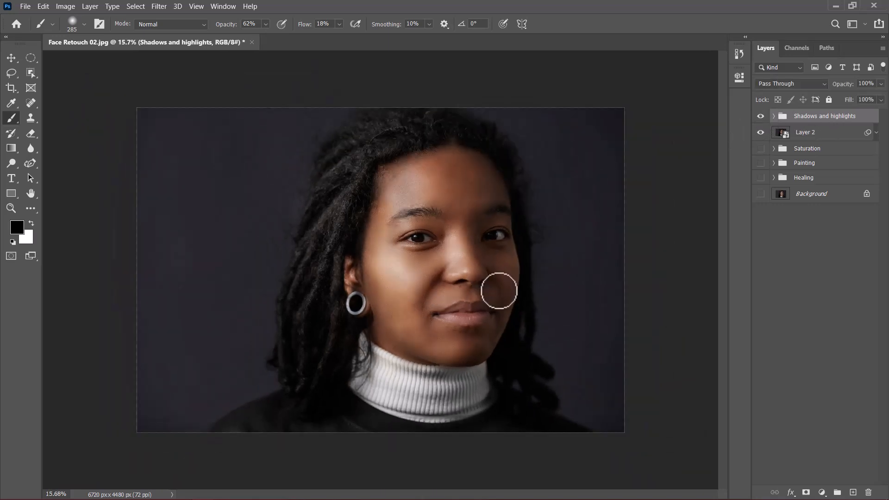
{"action": "scroll", "coordinate": [499, 290], "scroll_direction": "up", "scroll_amount": 1}
{"action": "scroll", "coordinate": [499, 291], "scroll_direction": "up", "scroll_amount": 1}
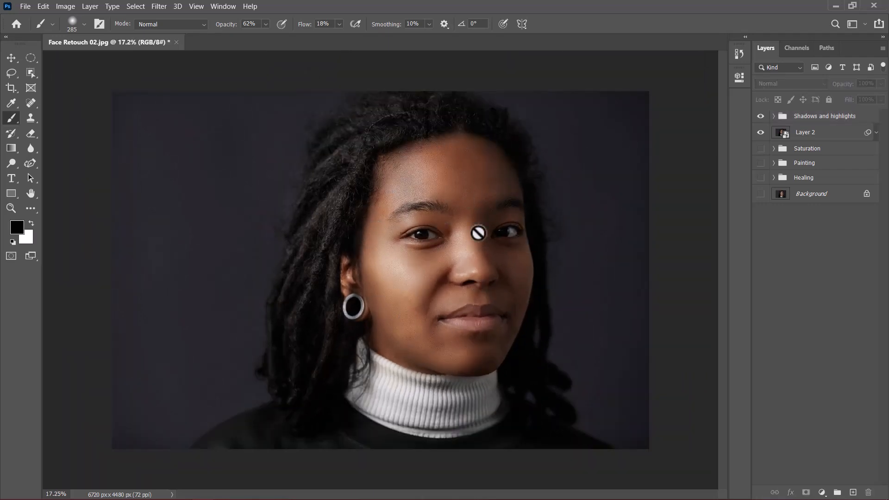
Stamp all visible layers into a new layer on top of the stack and name it "Final"
{"action": "key", "text": "ctrl+shift+alt+e"}
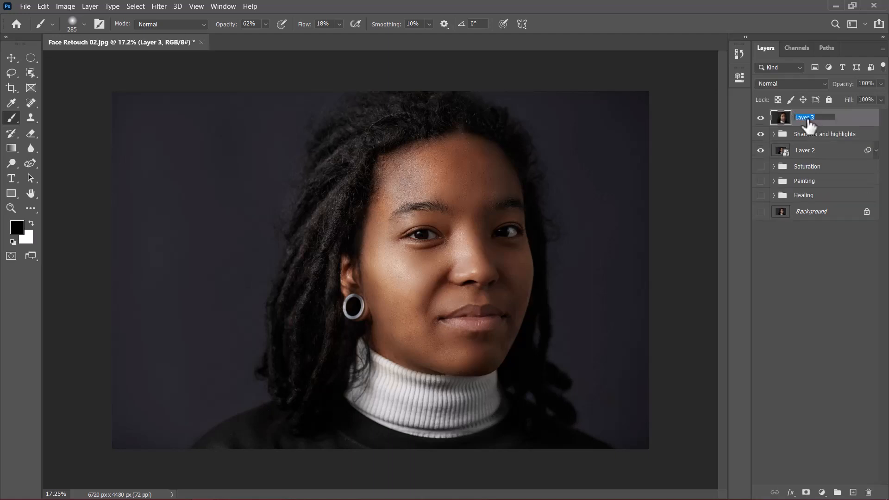
{"action": "double_click", "coordinate": [808, 118]}
{"action": "type", "text": "Final"}
{"action": "key", "text": "Return"}
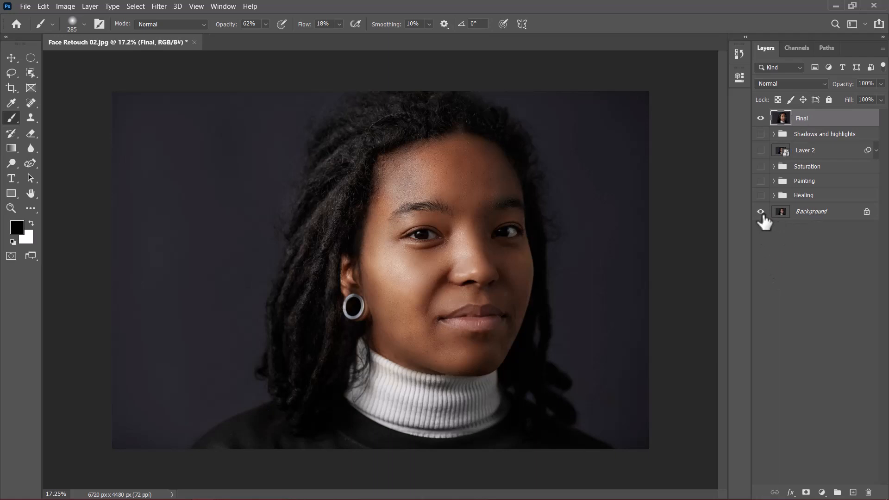
Compare the Final layer with the original Background by repeatedly hiding and showing Final, leaving it visible
{"action": "left_click", "coordinate": [761, 119]}
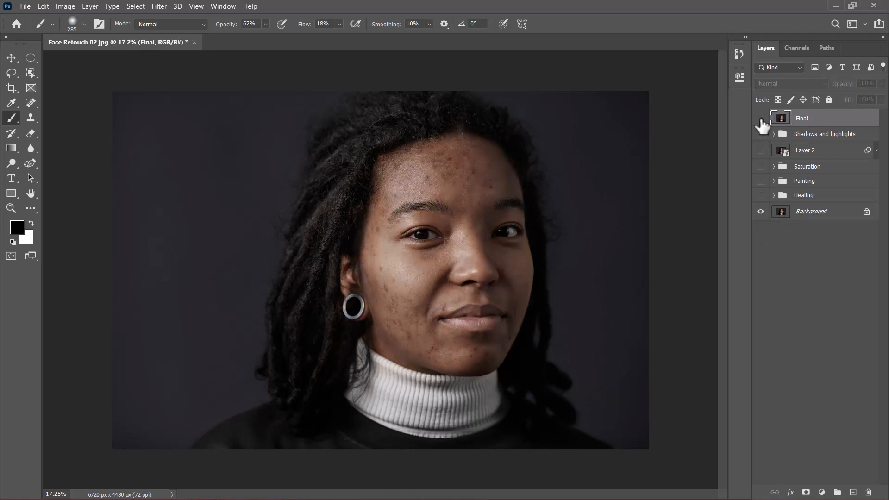
{"action": "scroll", "coordinate": [498, 250], "scroll_direction": "up", "scroll_amount": 3}
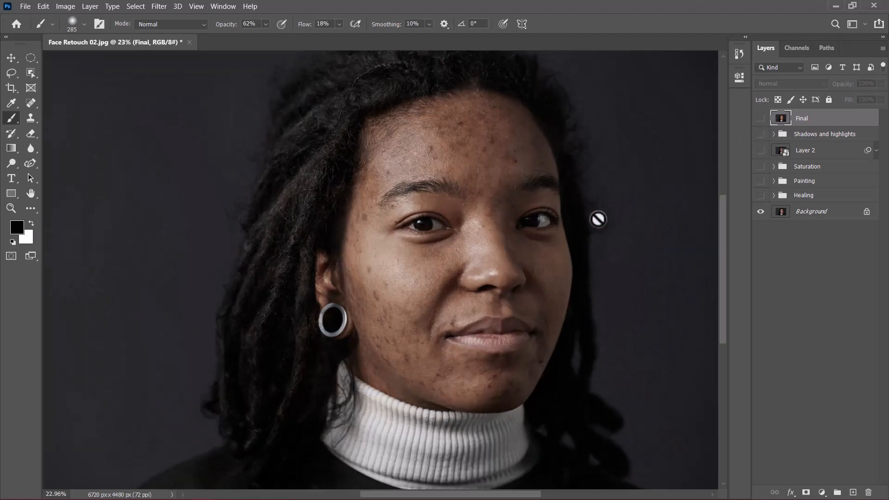
{"action": "left_click", "coordinate": [761, 119]}
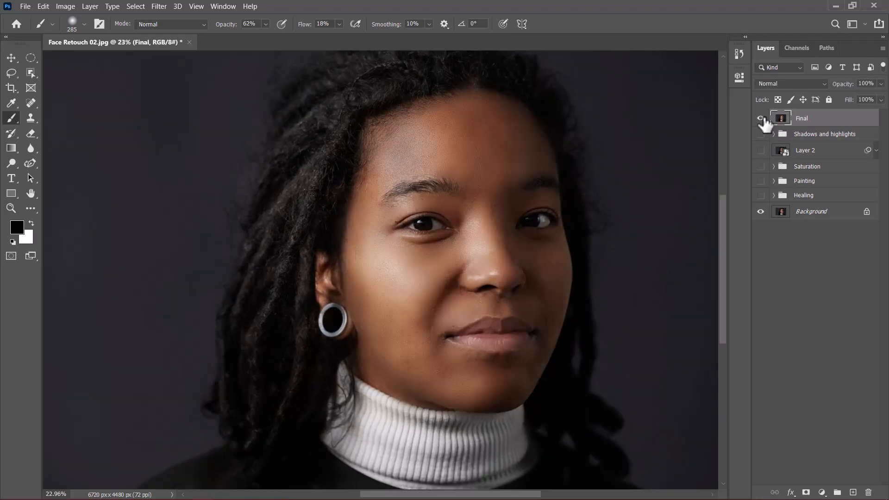
{"action": "left_click", "coordinate": [761, 118]}
{"action": "left_click", "coordinate": [761, 119]}
{"action": "left_click", "coordinate": [761, 118]}
{"action": "left_click", "coordinate": [761, 119]}
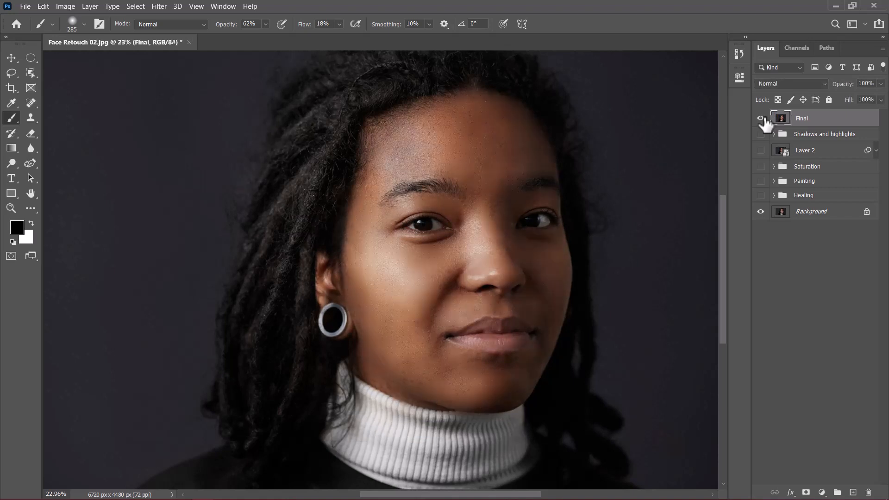